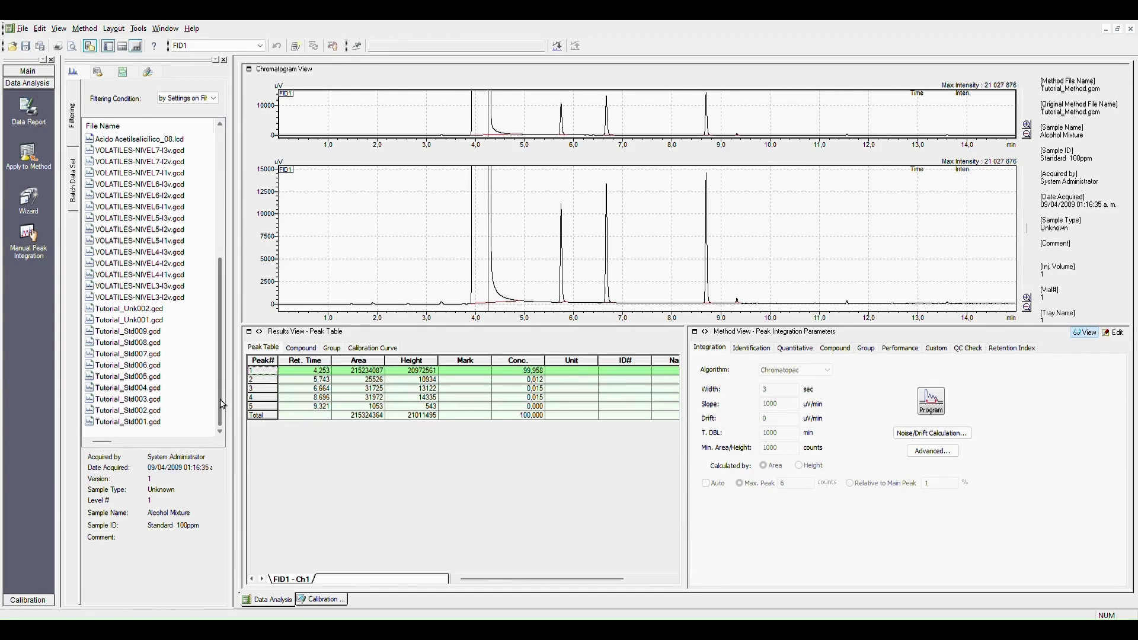
# Open the Tutorial_Std001.gcd data file in Data Analysis
pyautogui.click(195, 421)
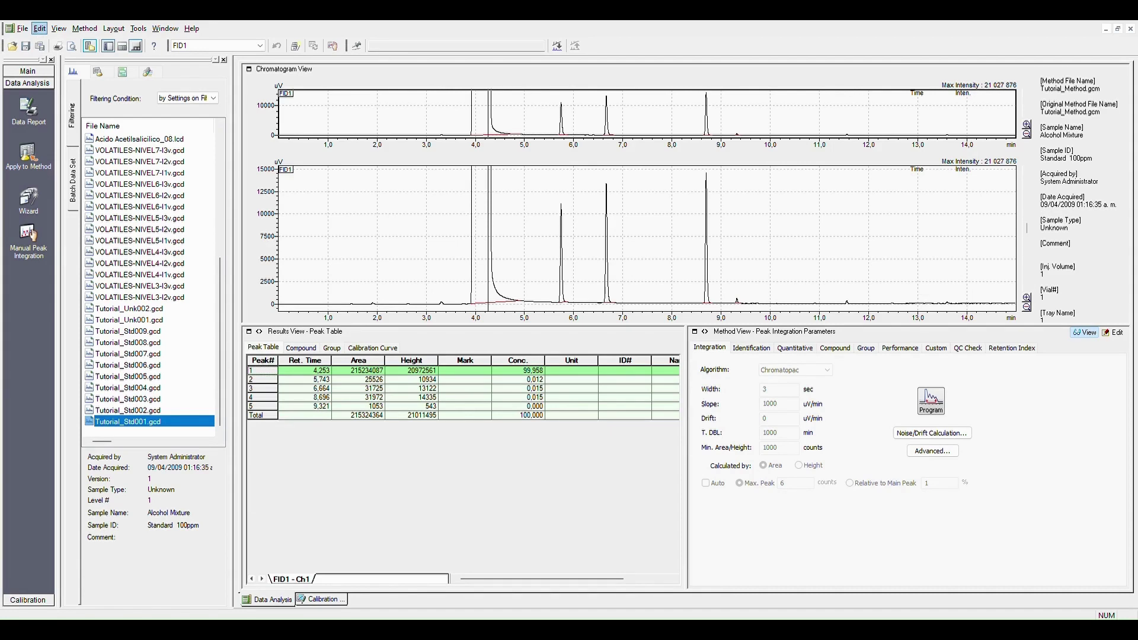
pyautogui.click(33, 72)
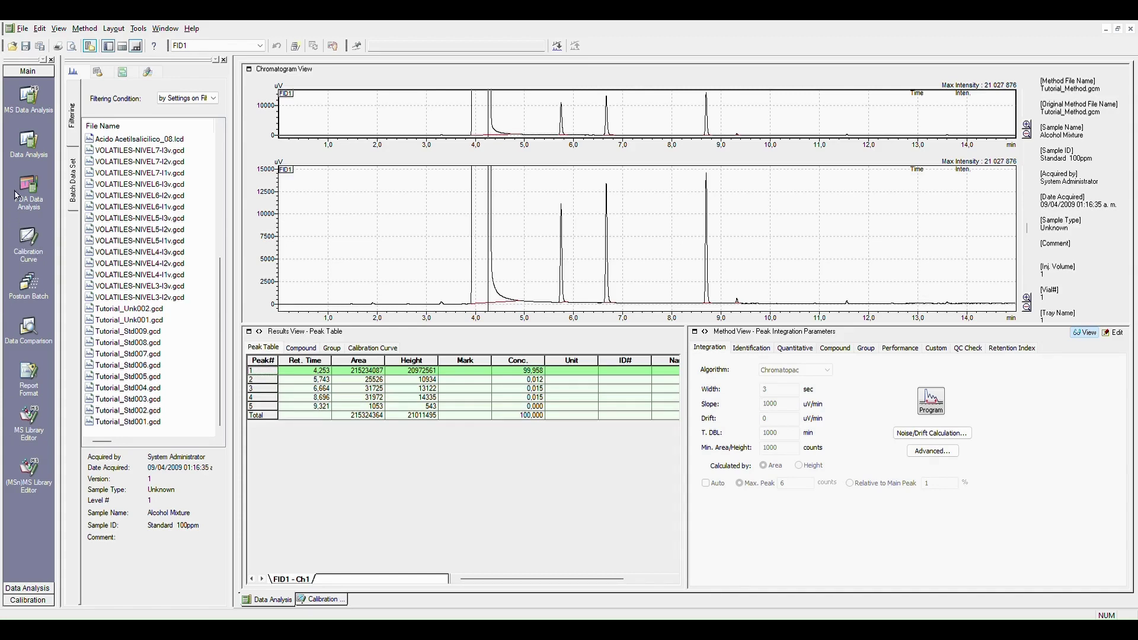
pyautogui.click(29, 141)
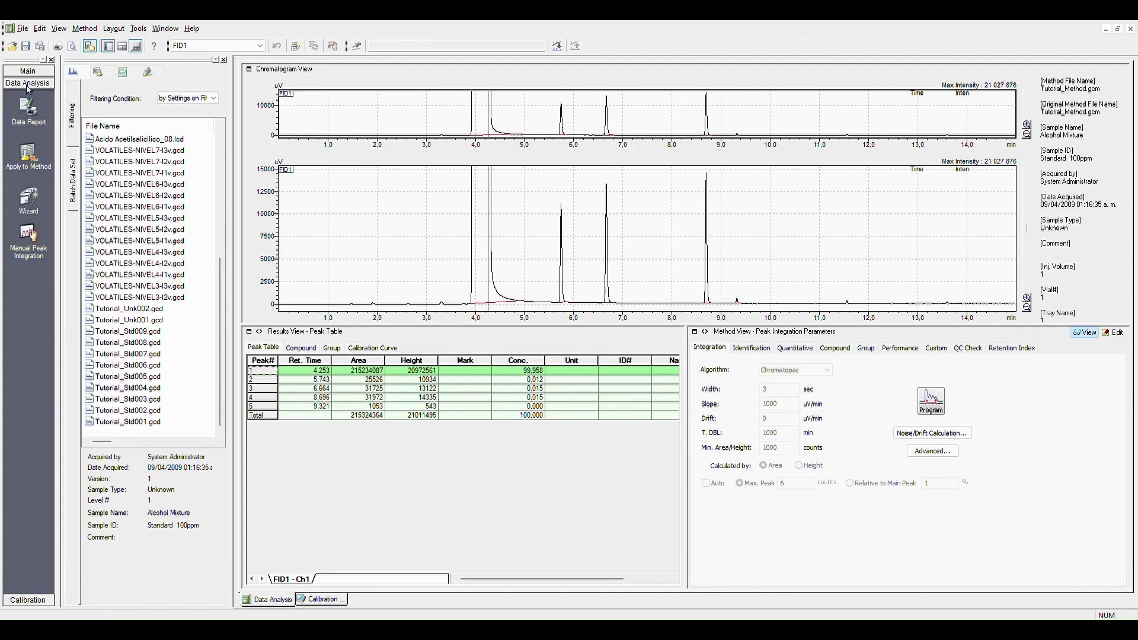
pyautogui.doubleClick(127, 422)
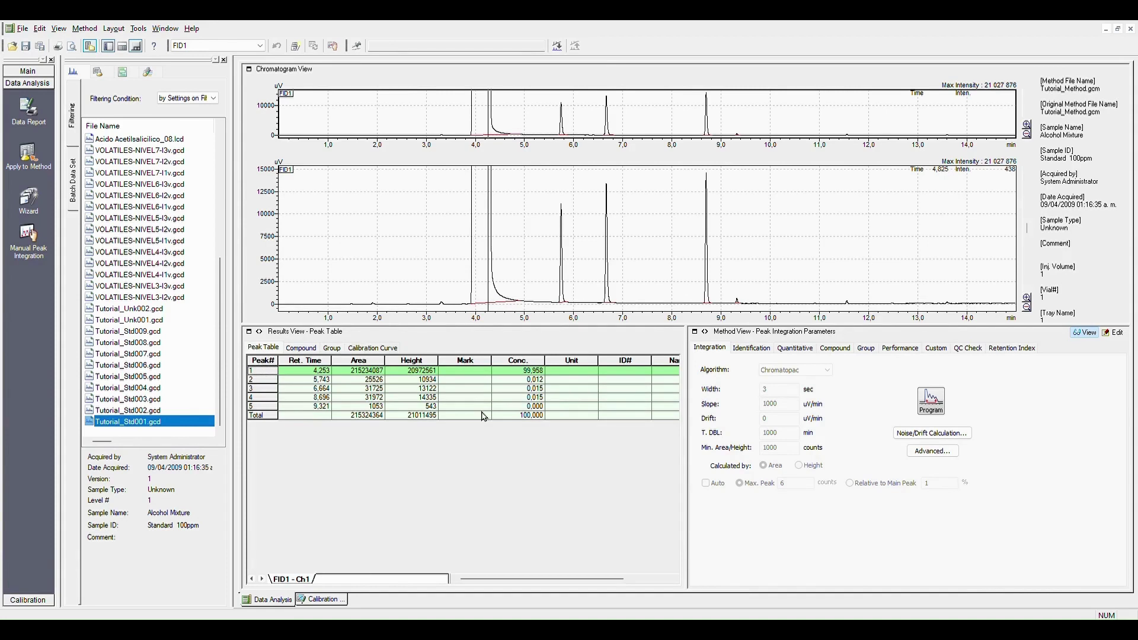
# Examine the detected peaks one after another in the peak table, locating each in the Tutorial_Std001 chromatogram
pyautogui.click(266, 380)
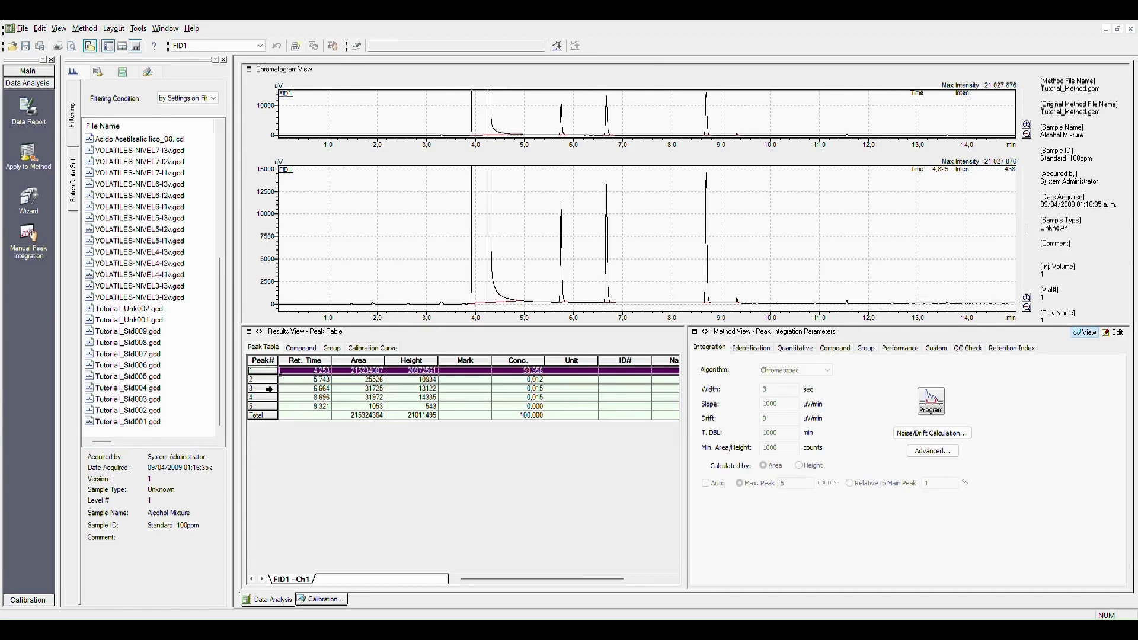
pyautogui.click(269, 390)
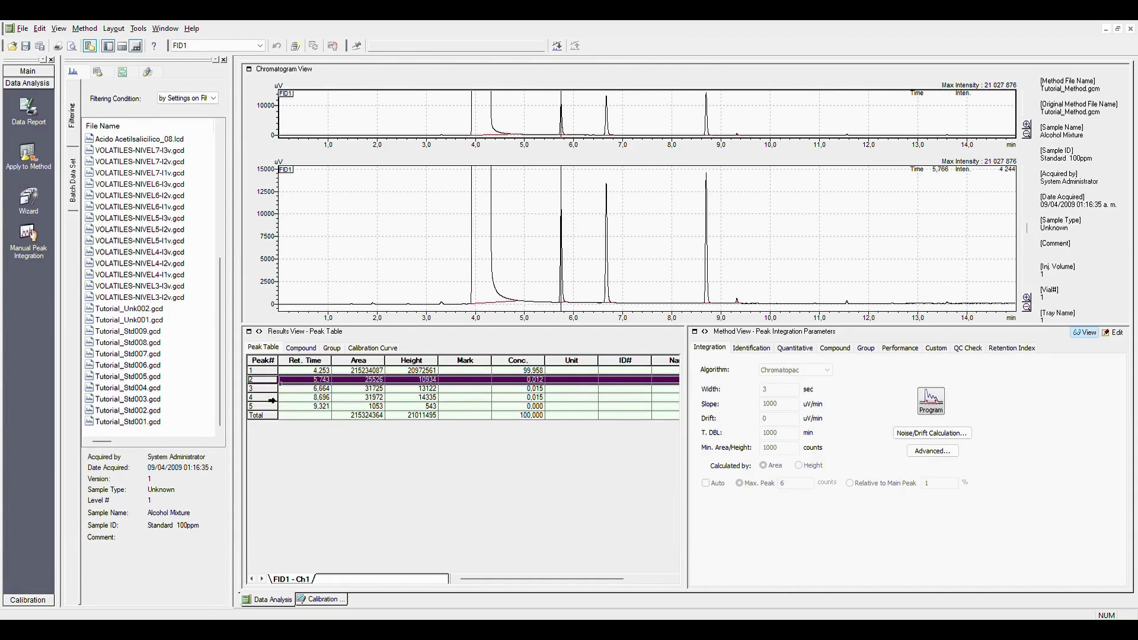
pyautogui.press('Down')
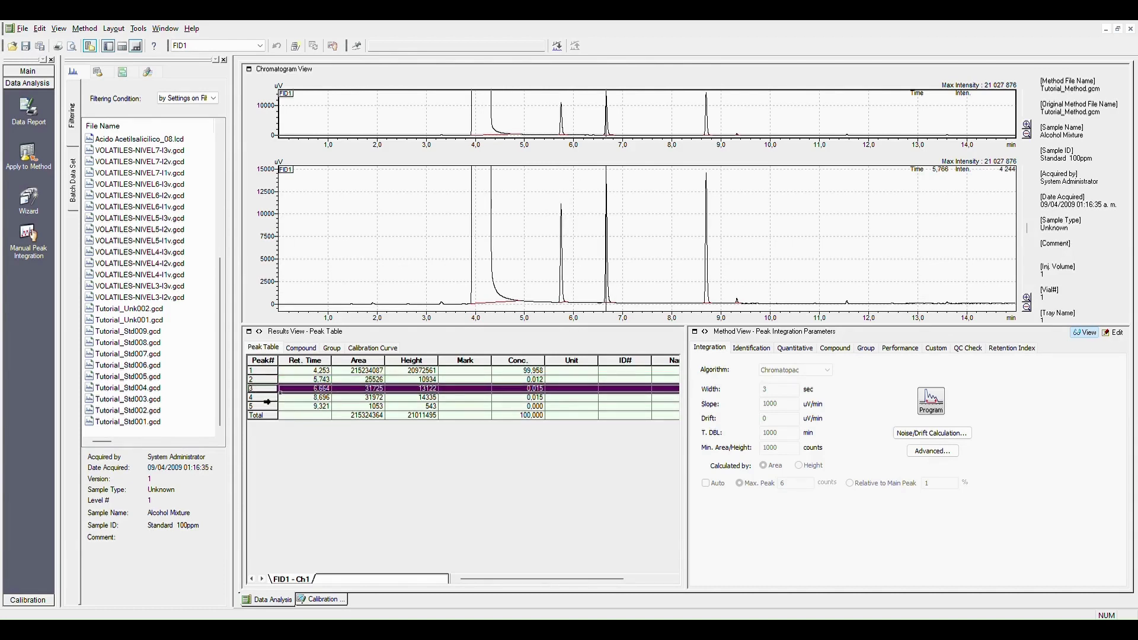
pyautogui.press('Down')
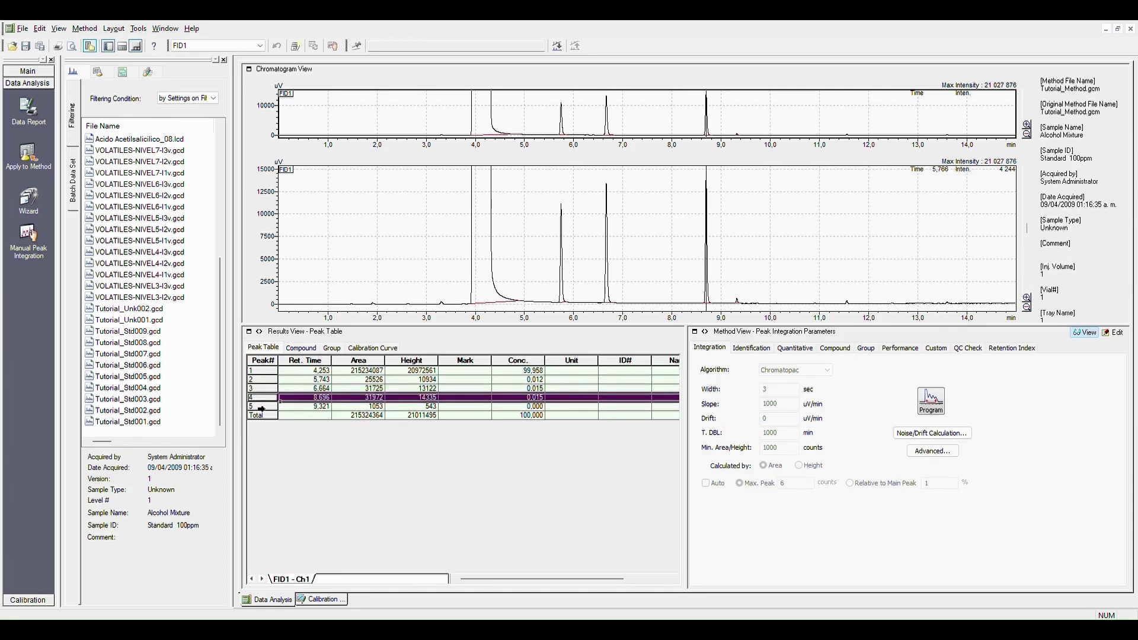
pyautogui.click(264, 417)
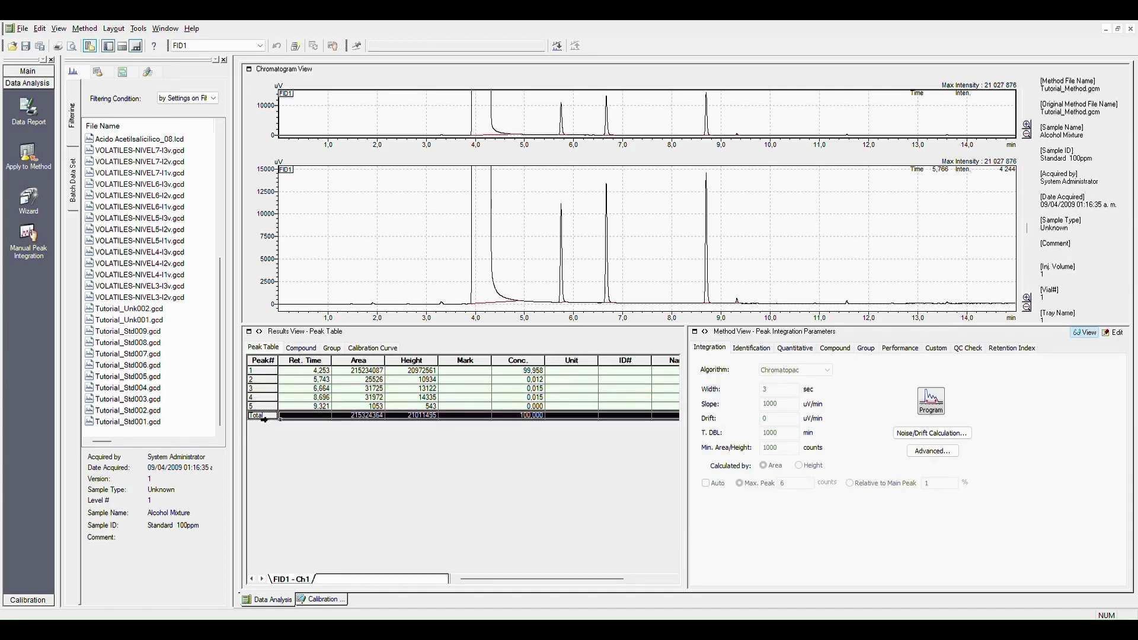
pyautogui.press('Up')
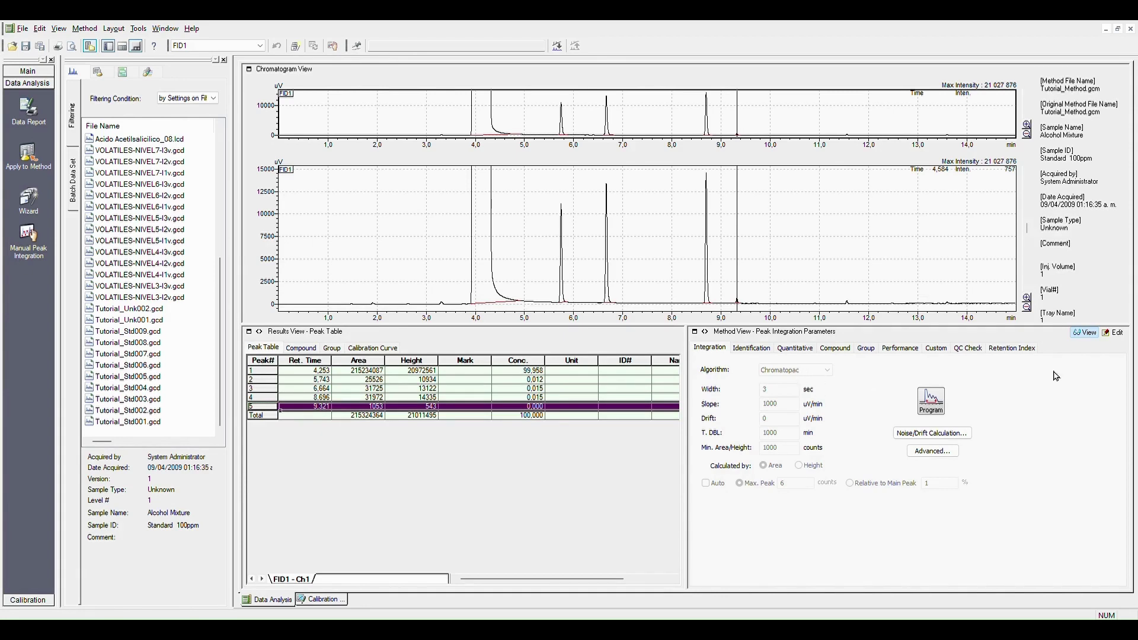
# Change the peak integration algorithm in the method to i-PeakFinder and apply the edit to reprocess the chromatogram
pyautogui.click(1120, 335)
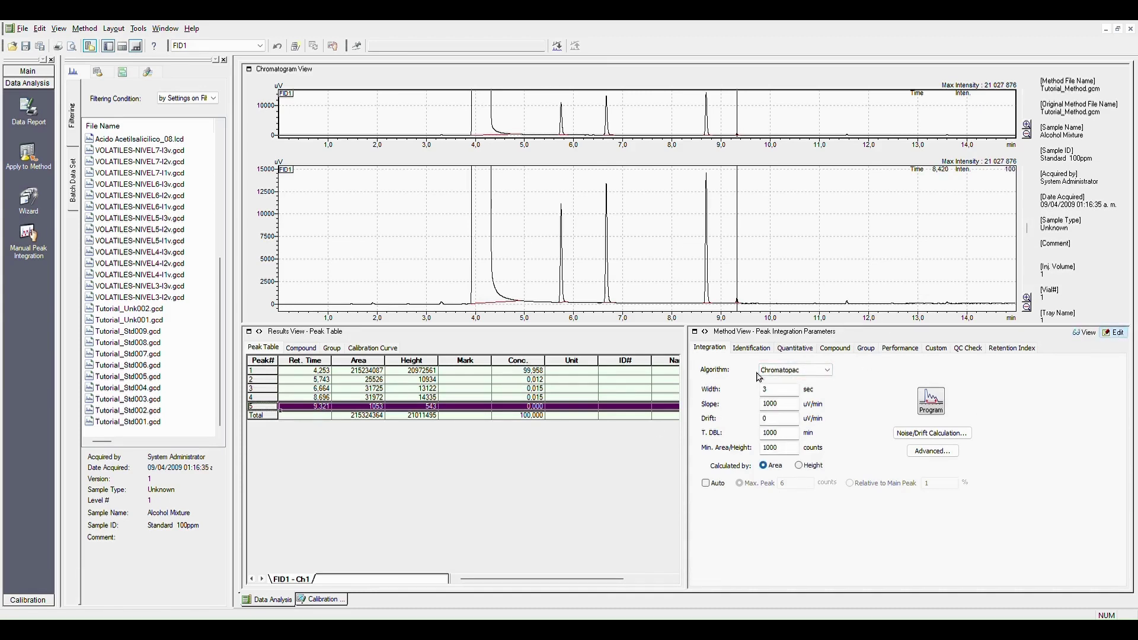
pyautogui.click(795, 375)
pyautogui.click(795, 392)
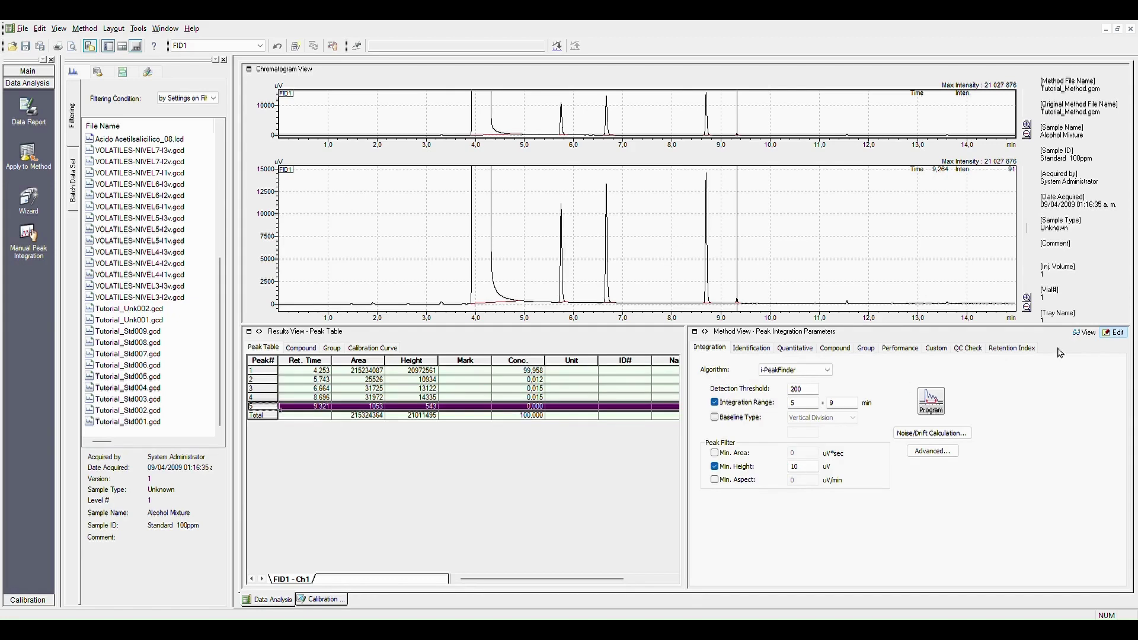
pyautogui.click(1086, 333)
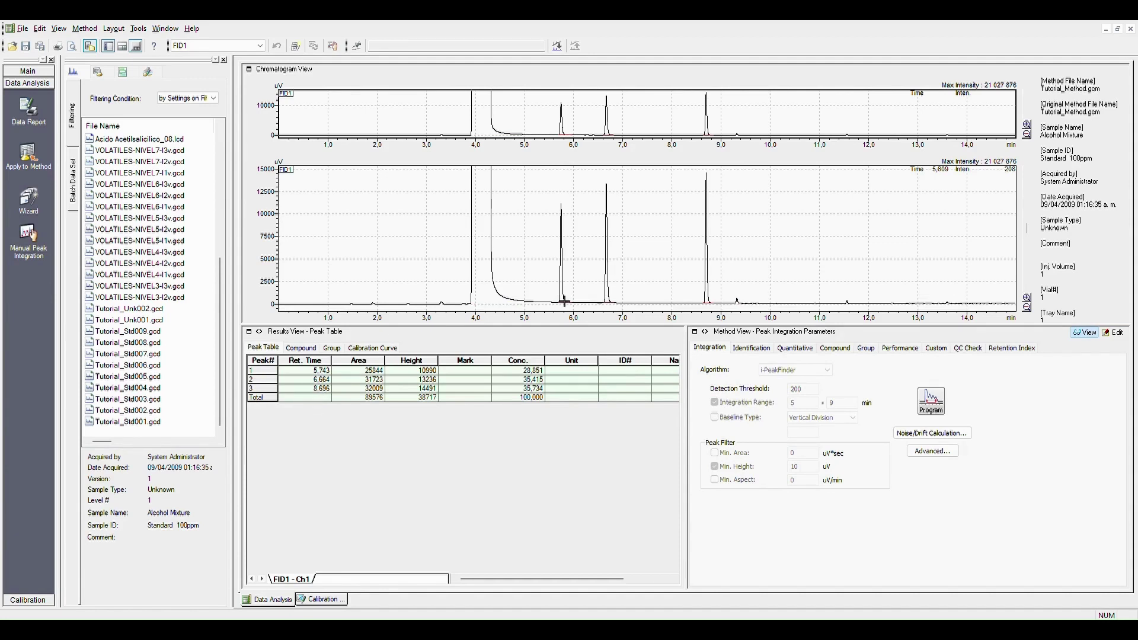
# Check each peak found with i-PeakFinder by selecting its row in the peak table and locating it in the chromatogram
pyautogui.click(307, 372)
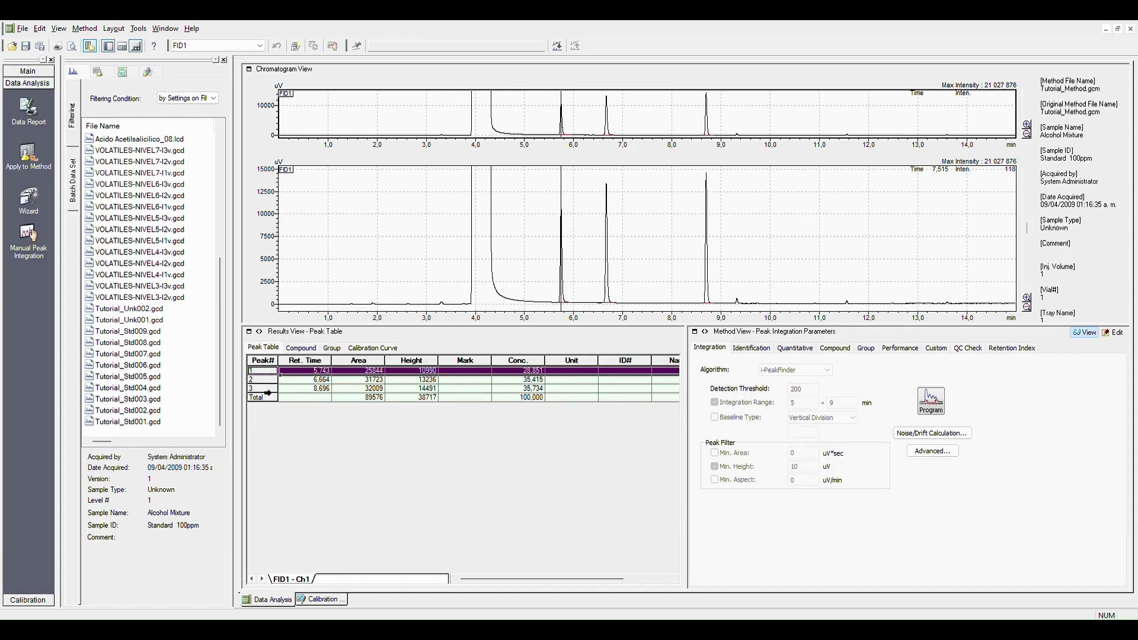
pyautogui.press('Down')
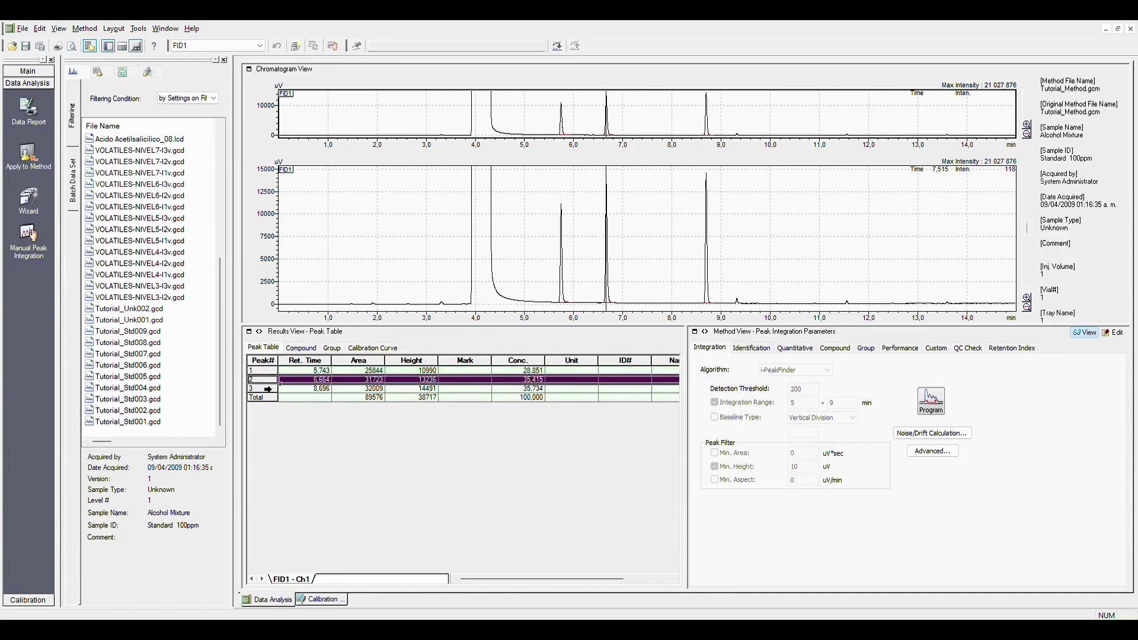
pyautogui.press('Down')
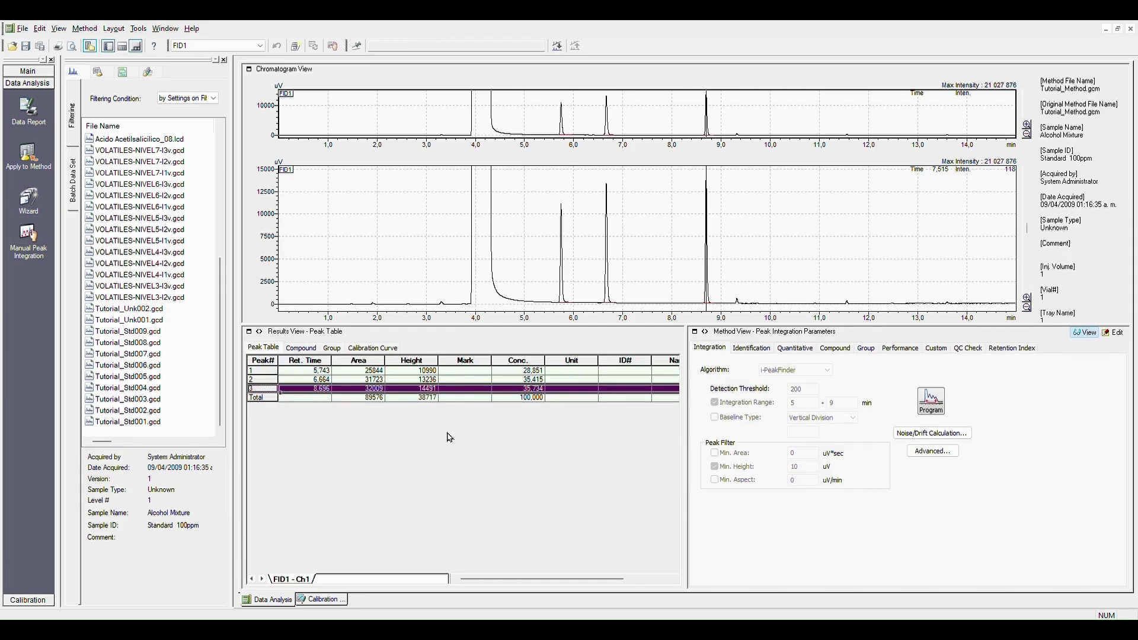
# Save the current method settings with their data processing parameters as Tutorial_Method.gcm, overwriting the existing method file
pyautogui.click(22, 28)
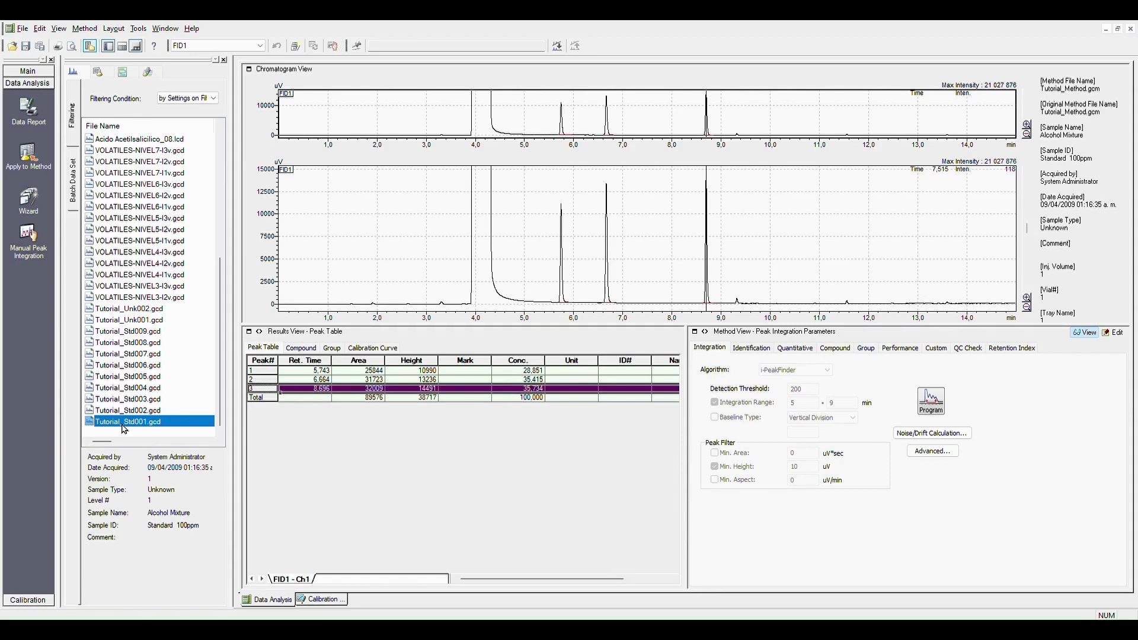
pyautogui.click(21, 29)
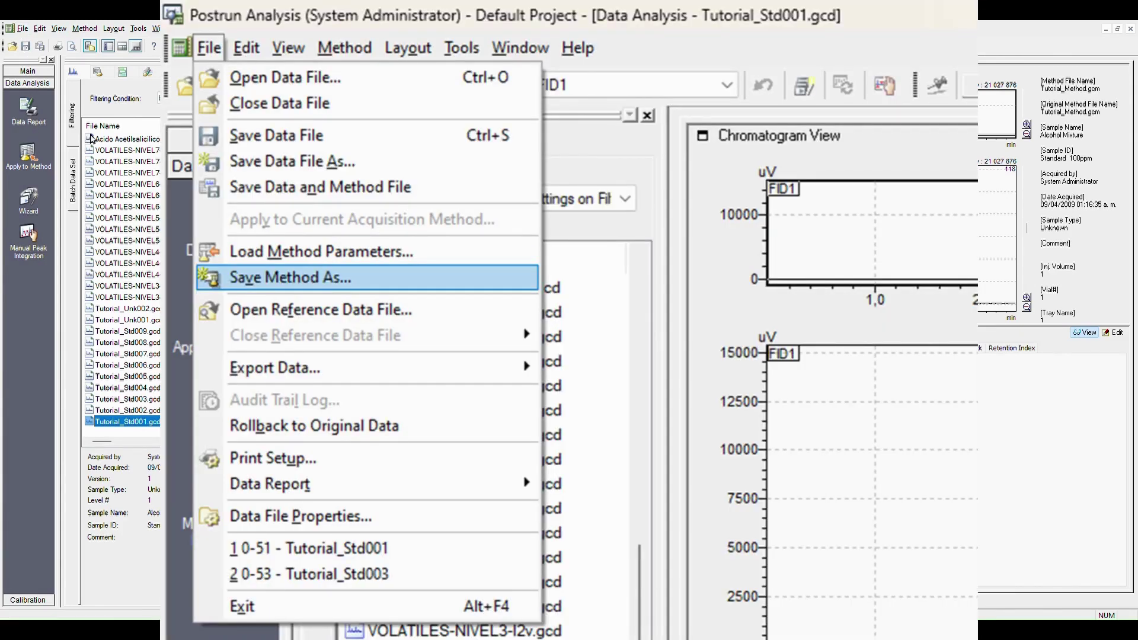
pyautogui.click(290, 277)
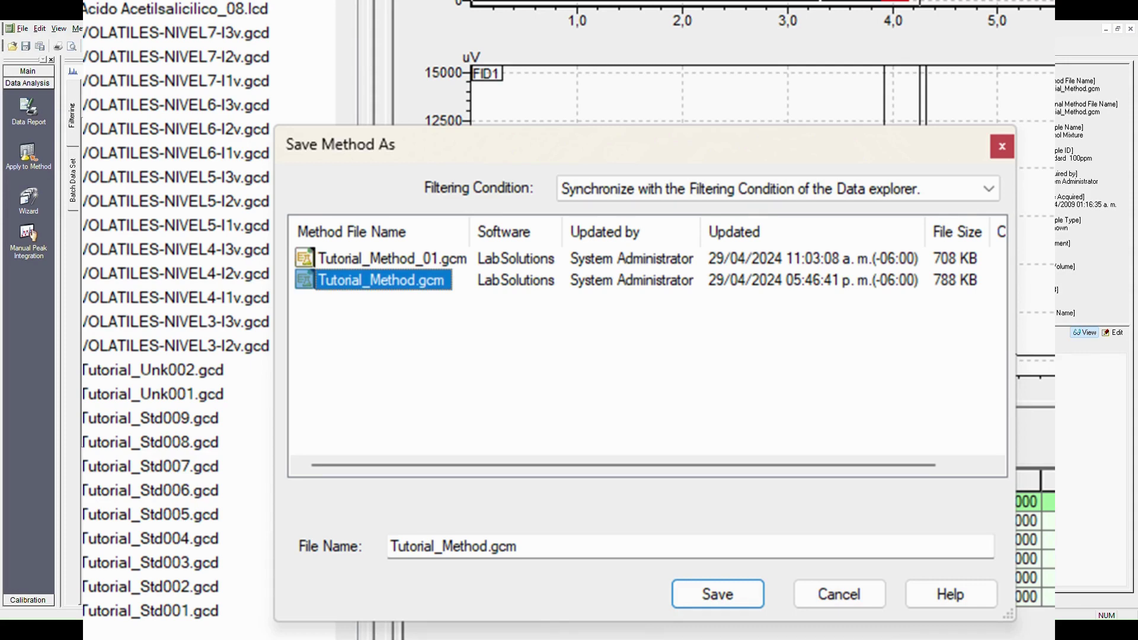
pyautogui.press('Return')
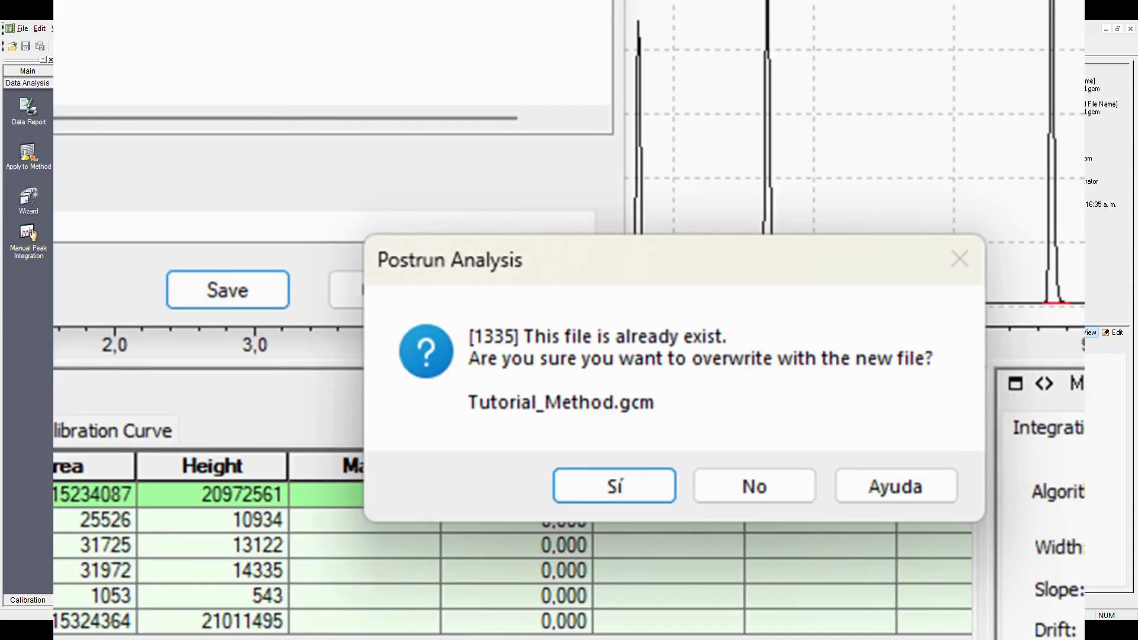
pyautogui.press('Return')
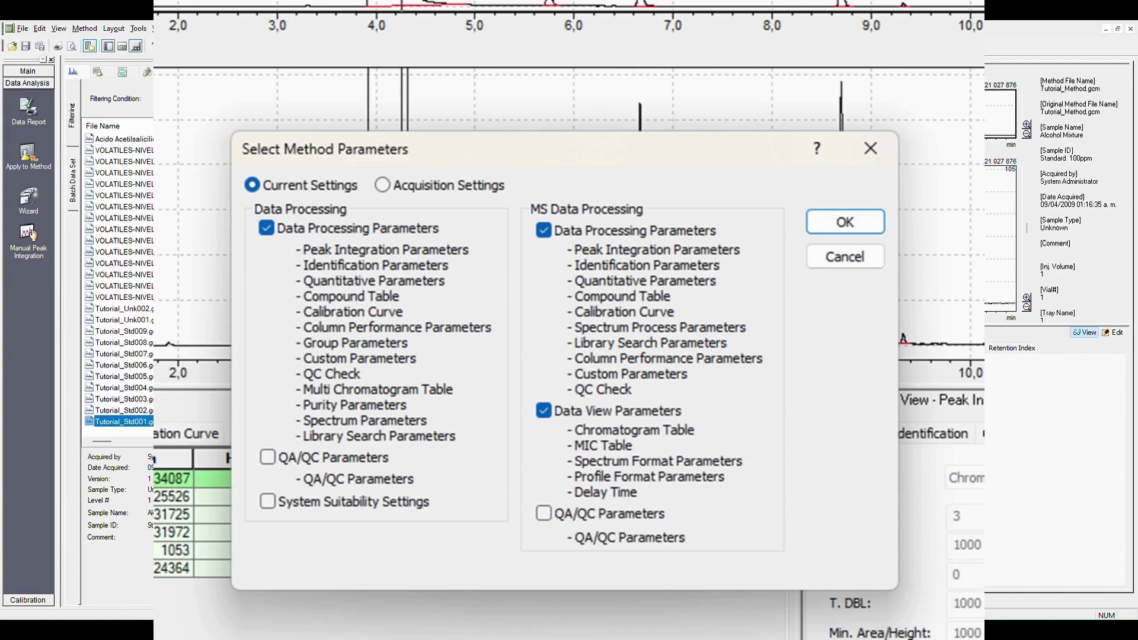
pyautogui.press('Return')
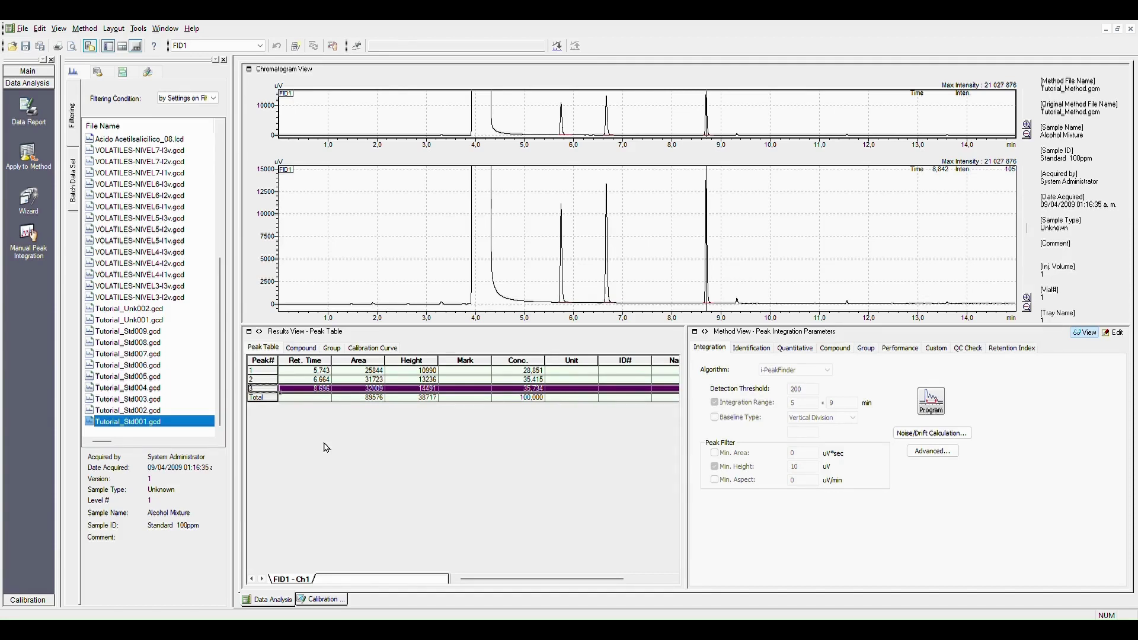
# Open Tutorial_Std002.gcd, saving the current data file, and load all method parameters from Tutorial_Method.gcm into it
pyautogui.click(138, 411)
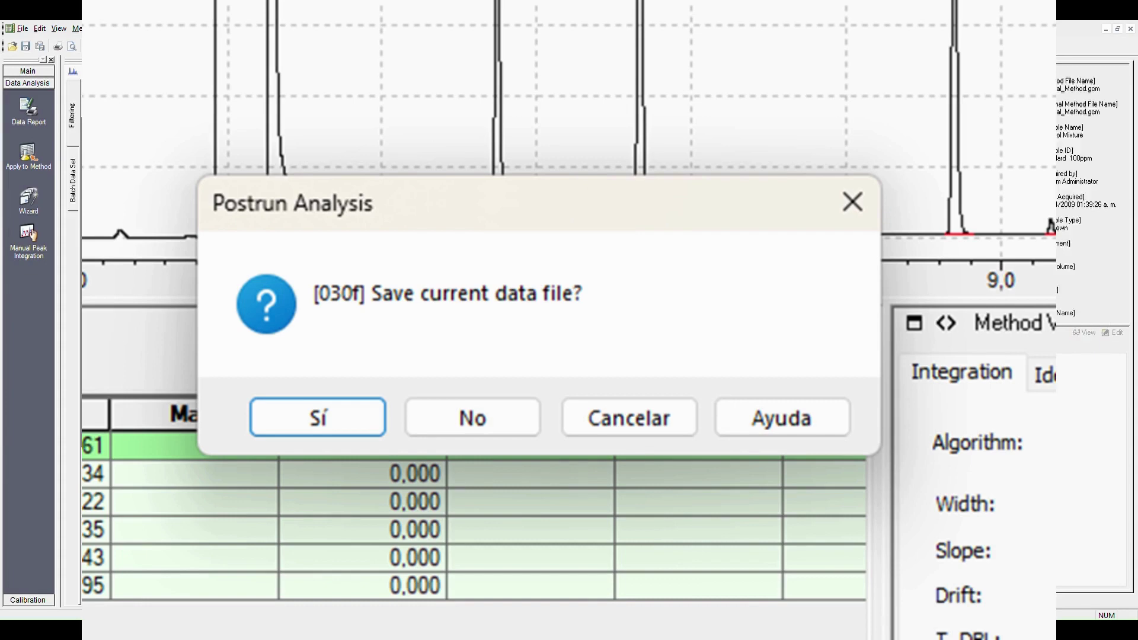
pyautogui.press('Return')
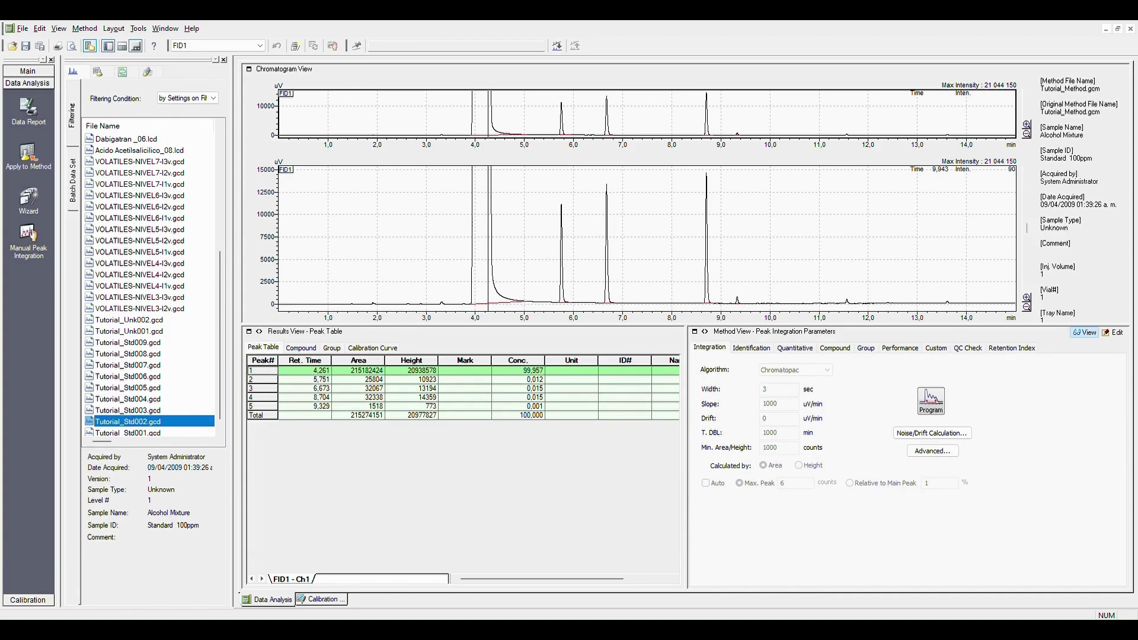
pyautogui.click(24, 30)
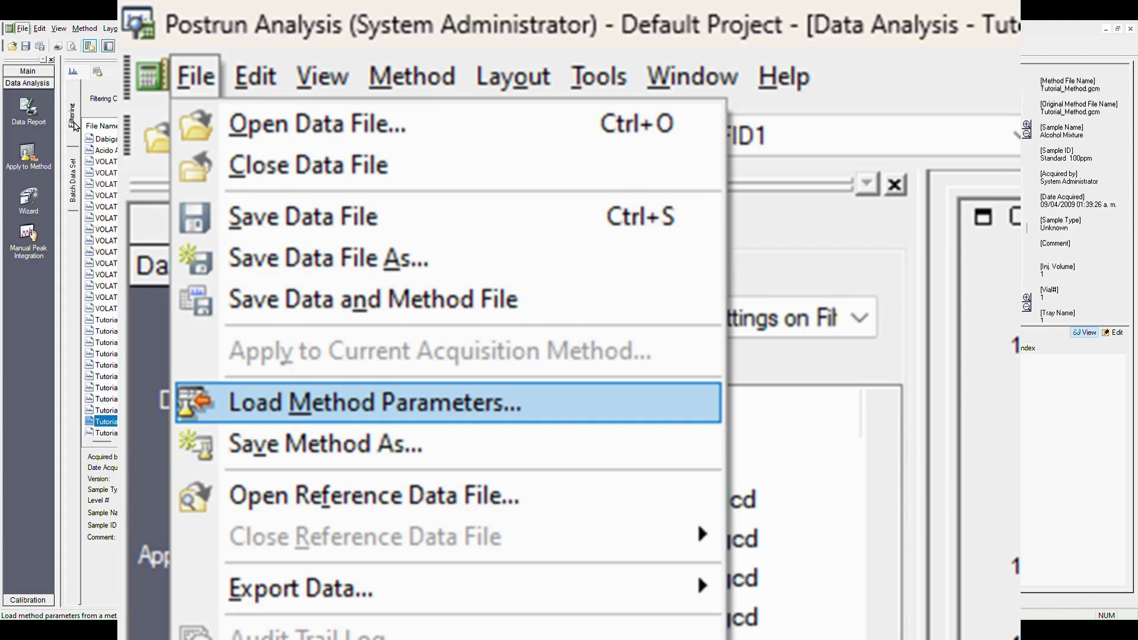
pyautogui.click(76, 126)
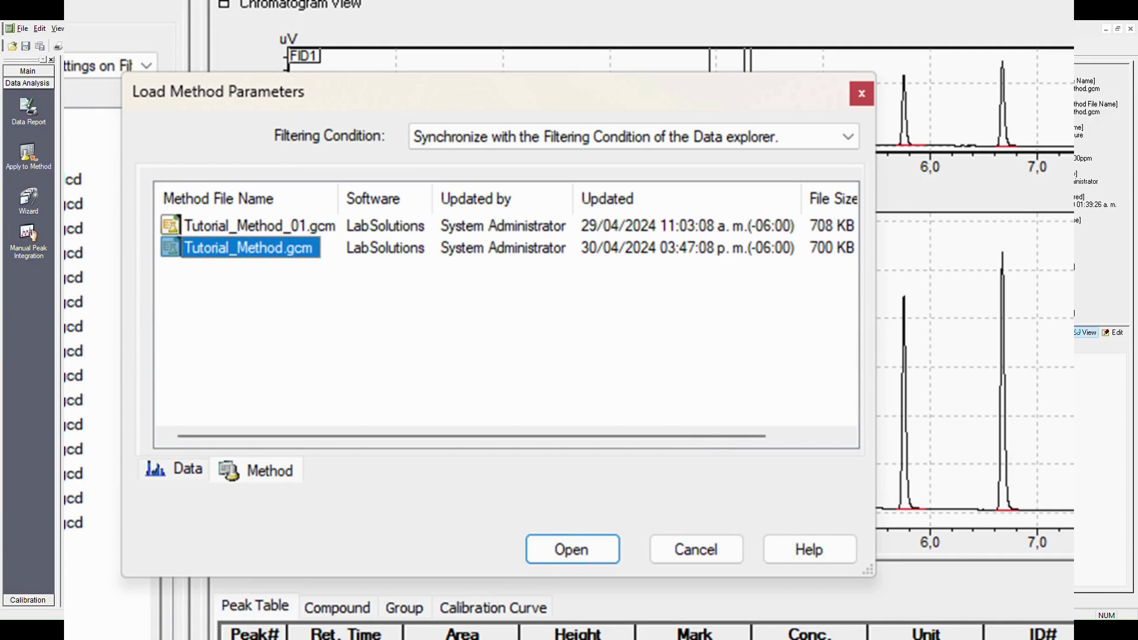
pyautogui.press('Return')
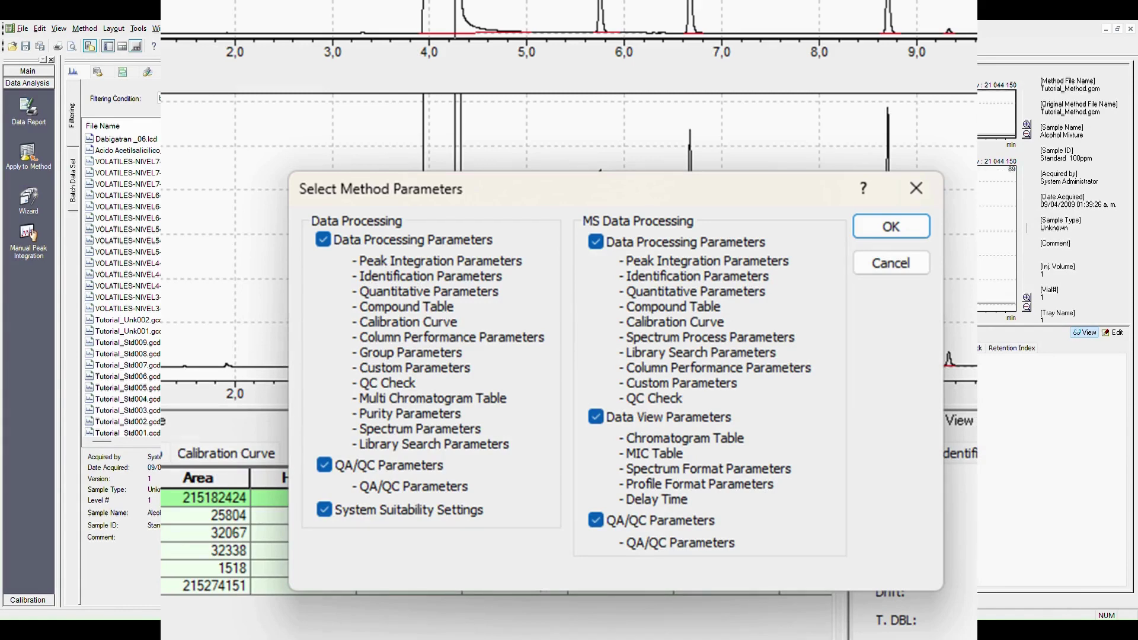
pyautogui.press('Return')
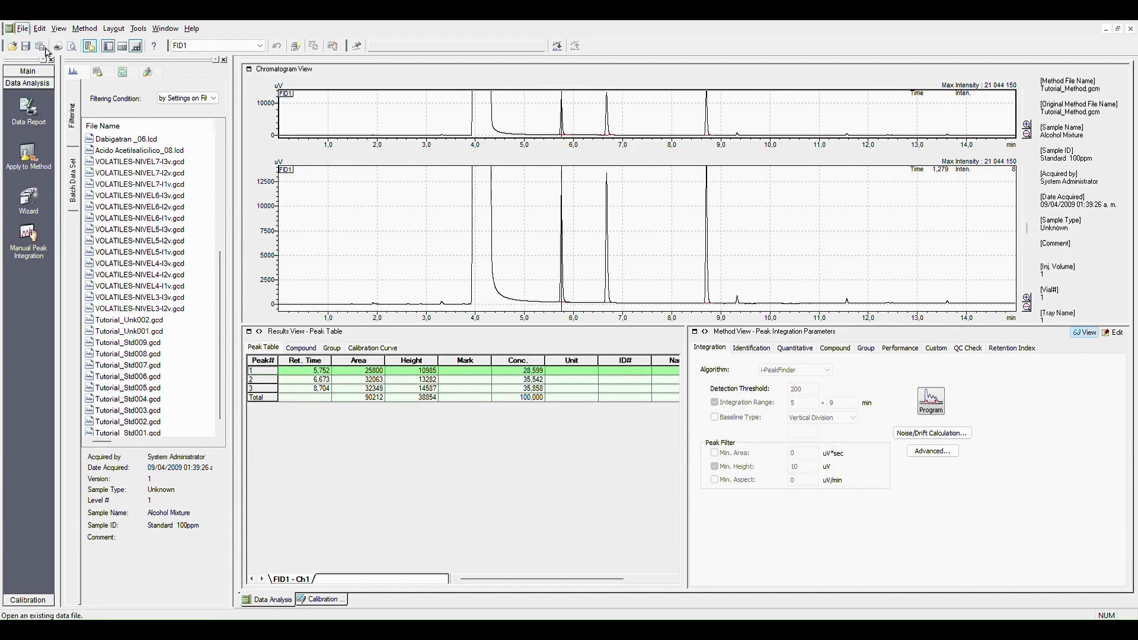
# Save the Tutorial_Std002 data file, and reopen Tutorial_Std001 and Tutorial_Std002 to compare their integration results
pyautogui.click(23, 28)
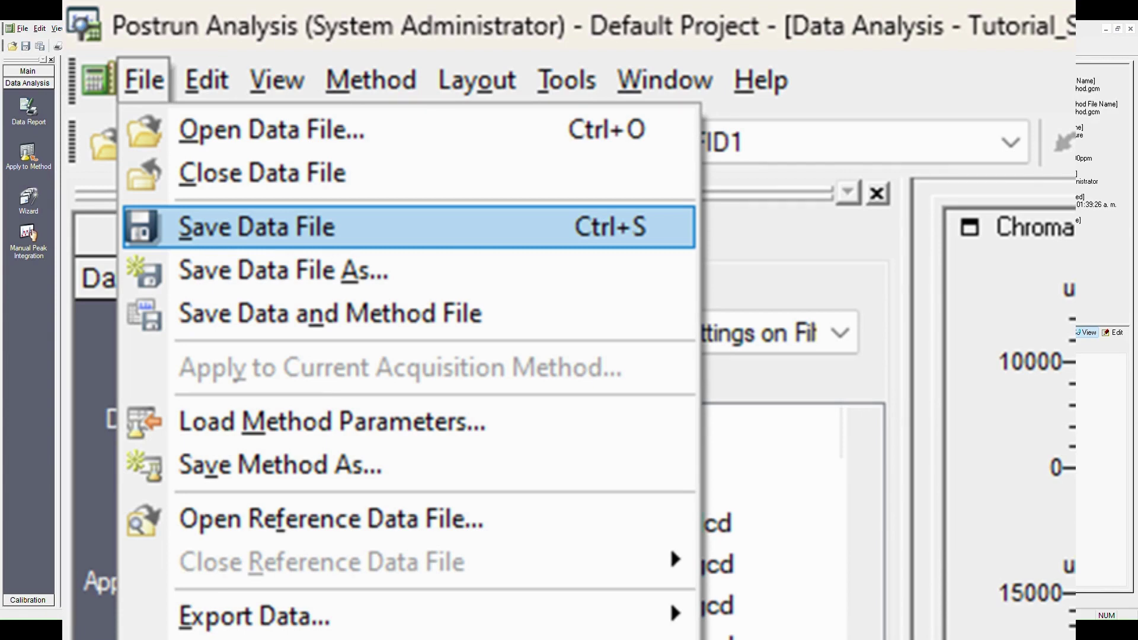
pyautogui.click(257, 226)
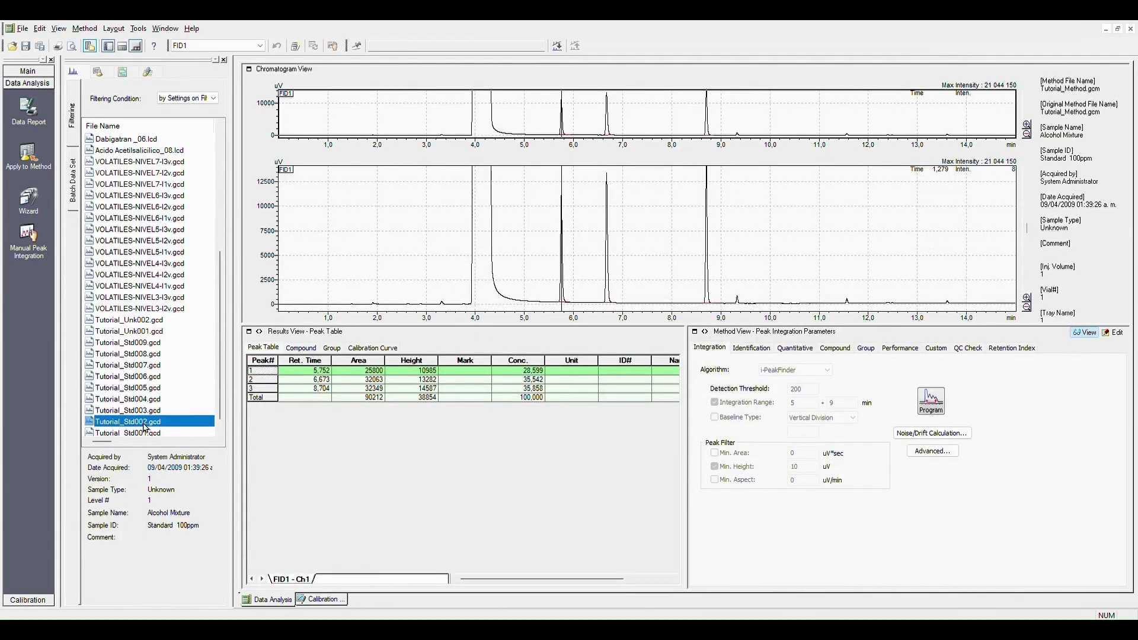
pyautogui.click(145, 433)
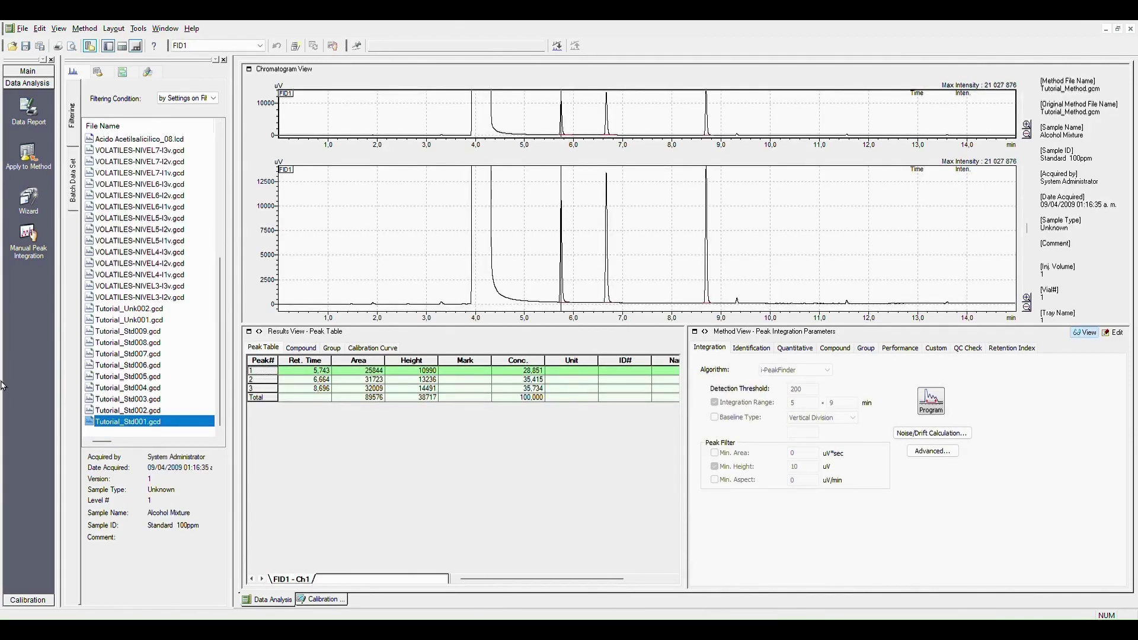
pyautogui.click(133, 412)
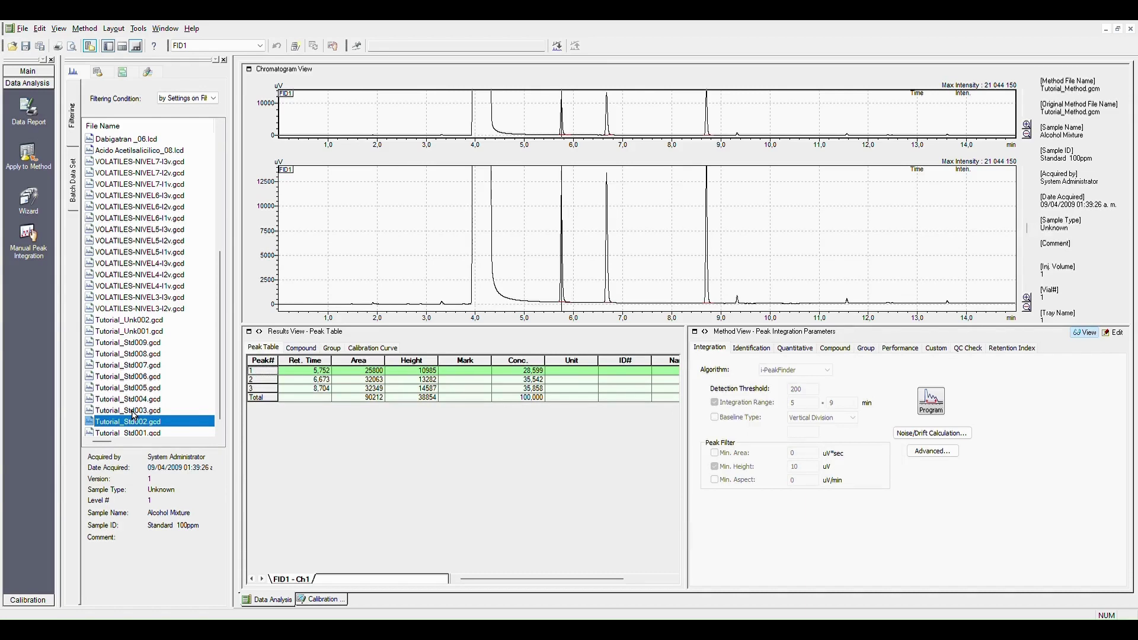
# Open the batch file Tutorial_Batch.gcb in Postrun Batch
pyautogui.click(148, 74)
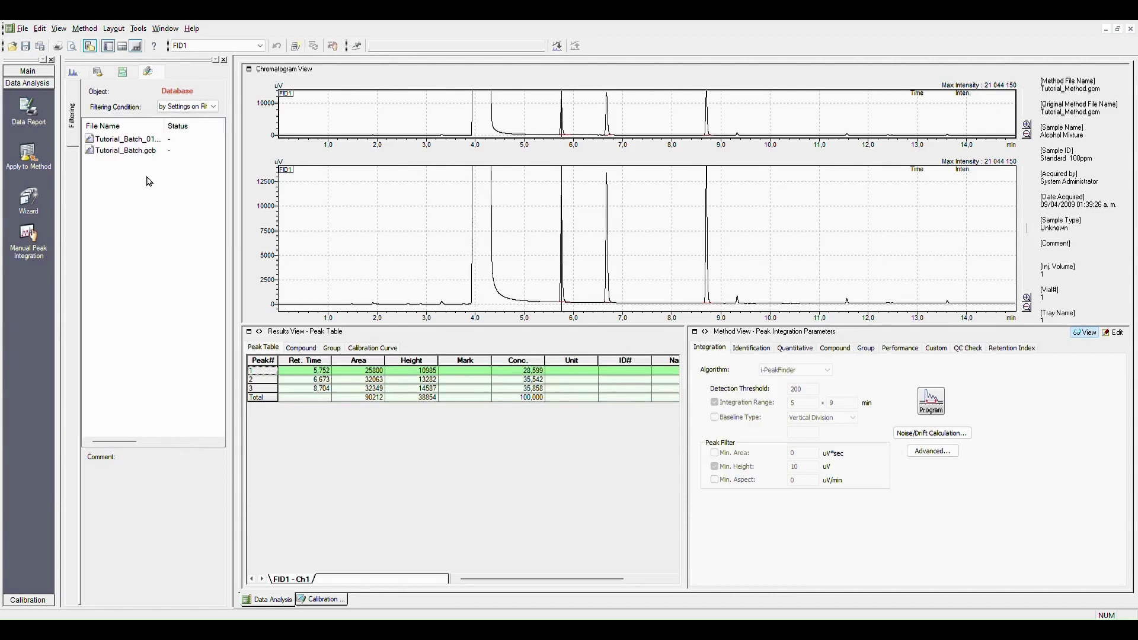
pyautogui.click(113, 154)
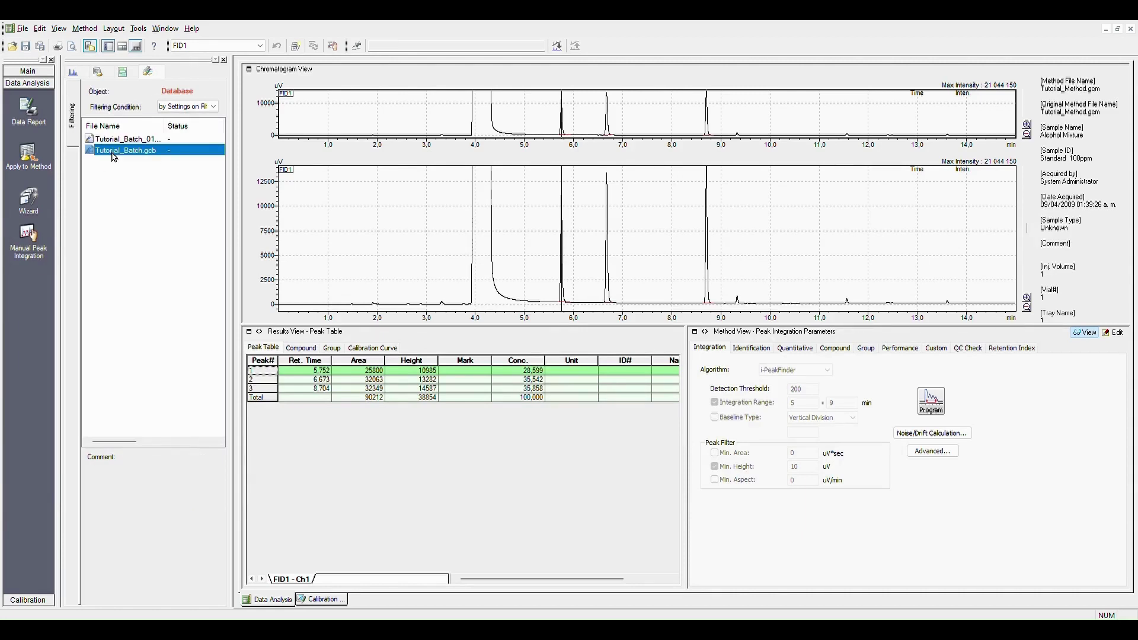
pyautogui.doubleClick(118, 155)
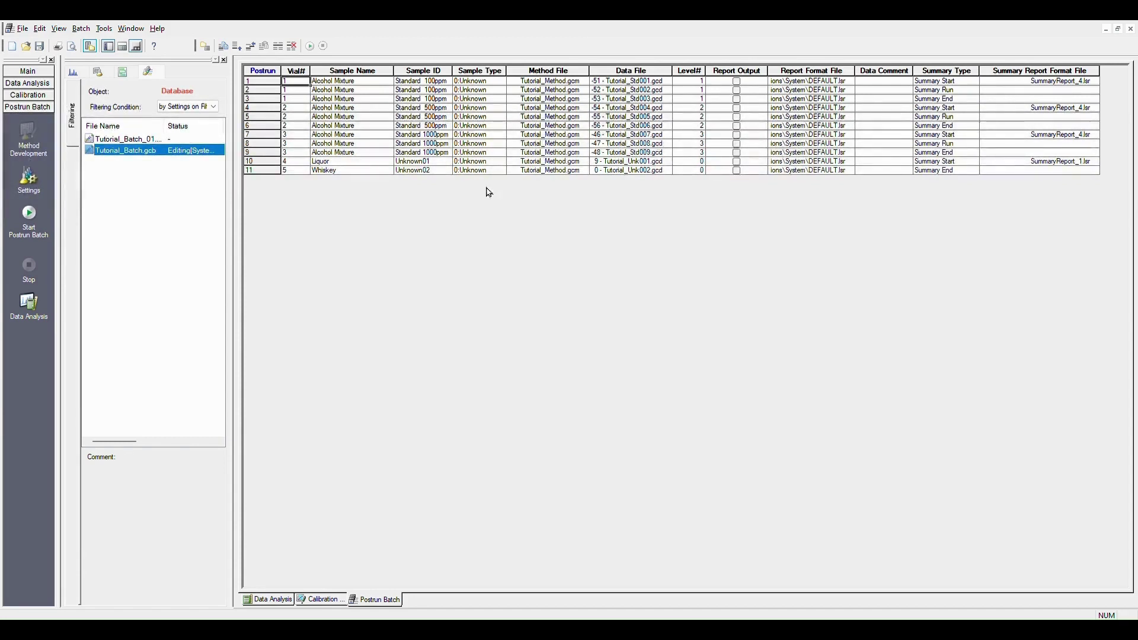
# Run the postrun batch with Tutorial_Method.gcm on all standard and unknown rows, allowing the open Tutorial_Std002.gcd to be closed
pyautogui.click(533, 83)
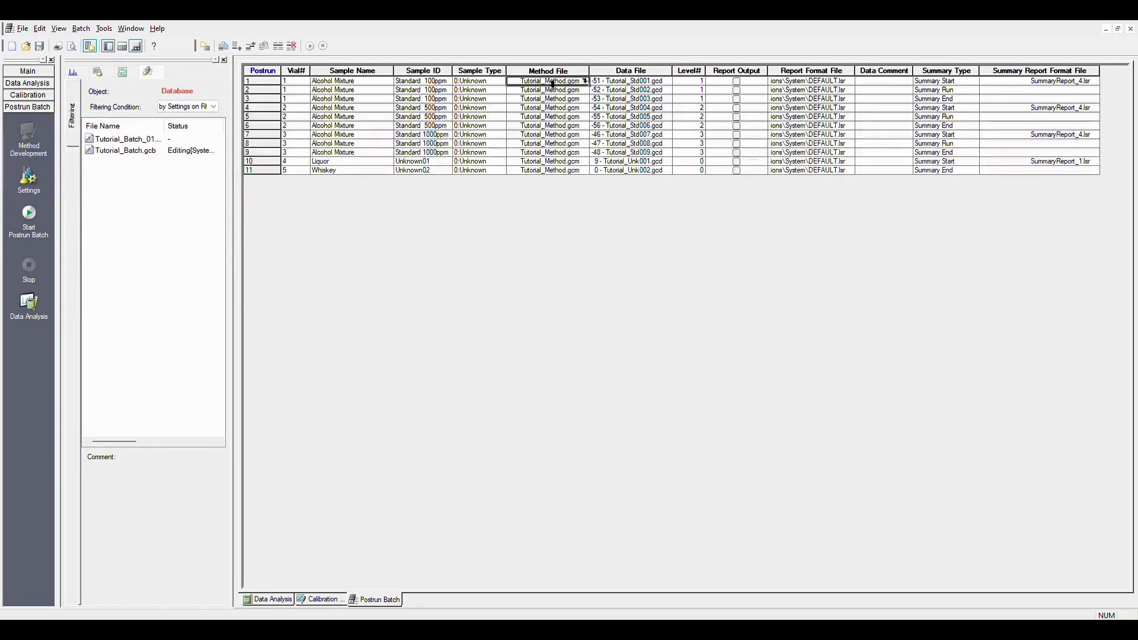
pyautogui.click(27, 222)
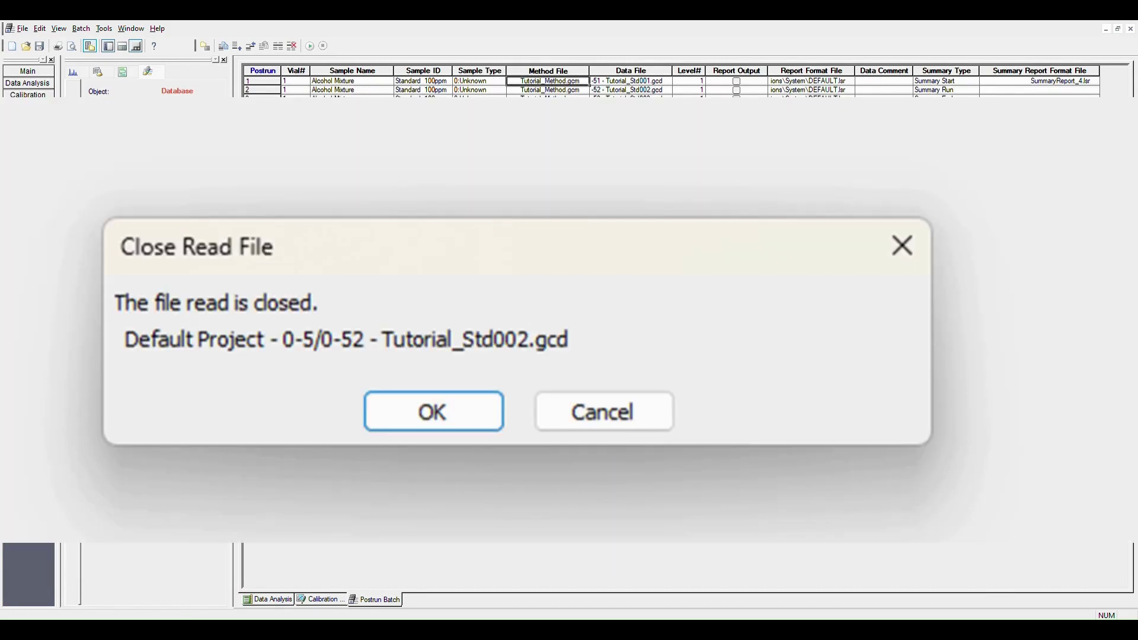
pyautogui.press('Return')
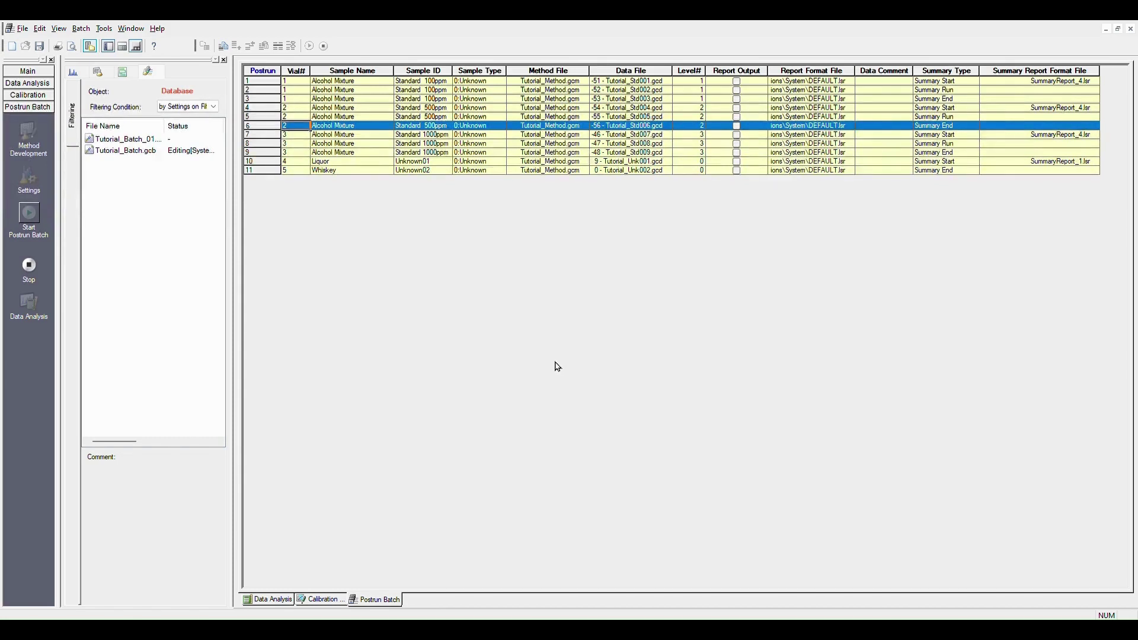
pyautogui.press('Down')
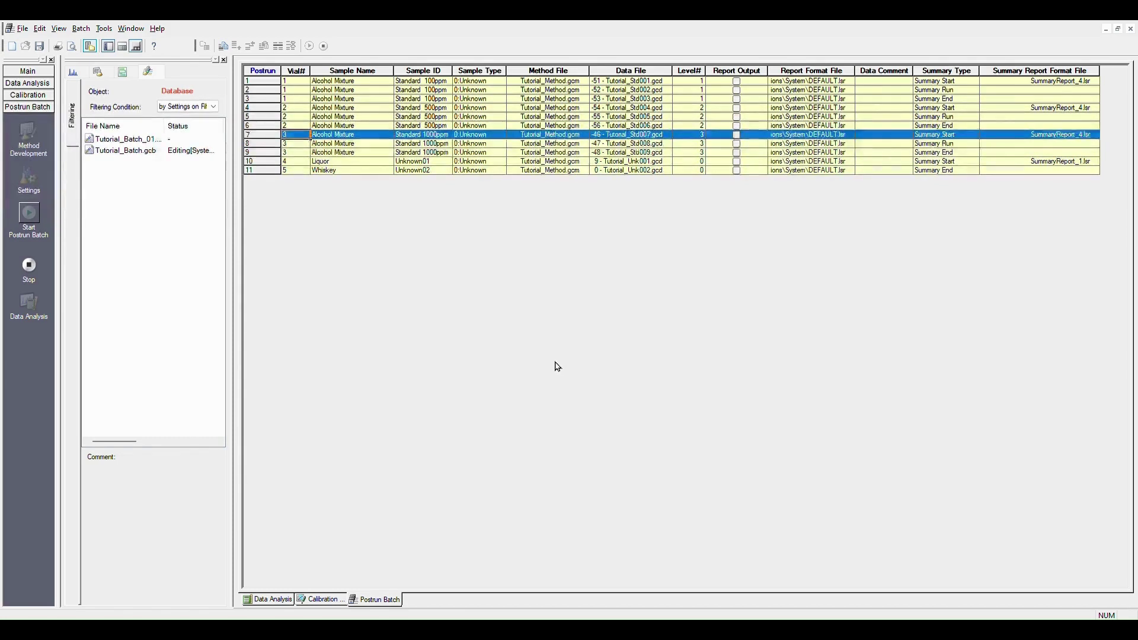
pyautogui.press('Down')
pyautogui.press('Down')
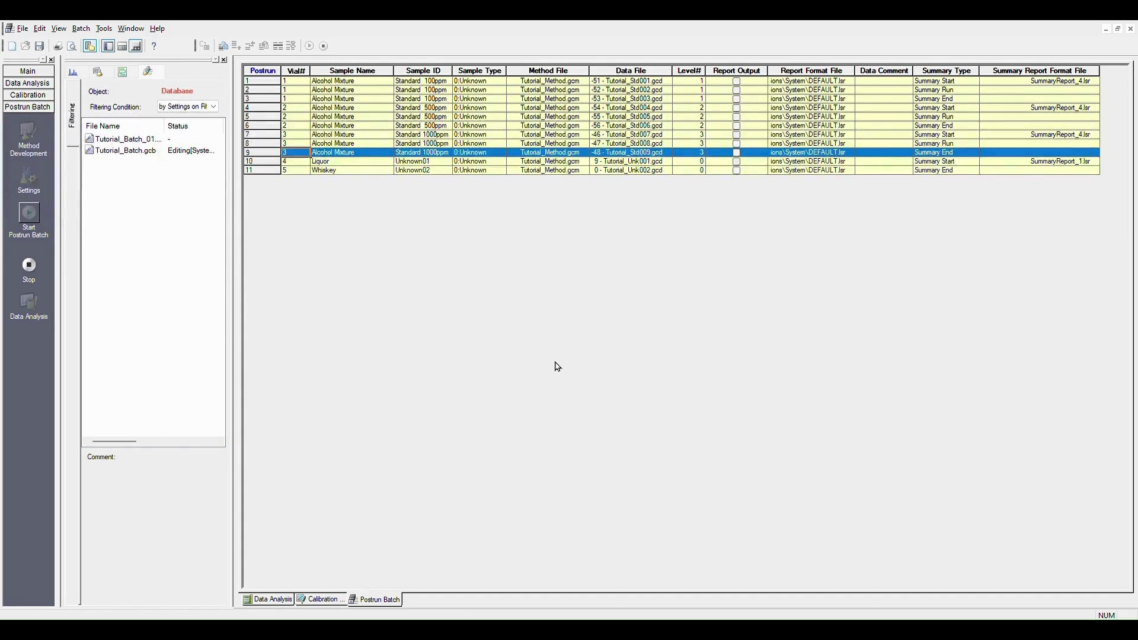
pyautogui.press('Down')
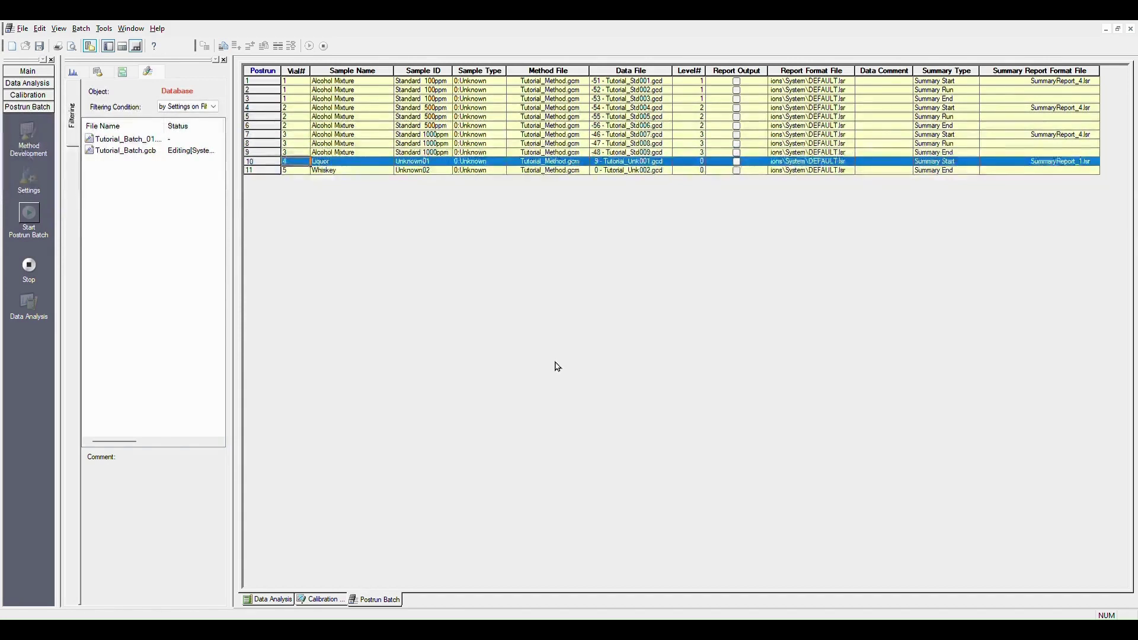
pyautogui.press('Down')
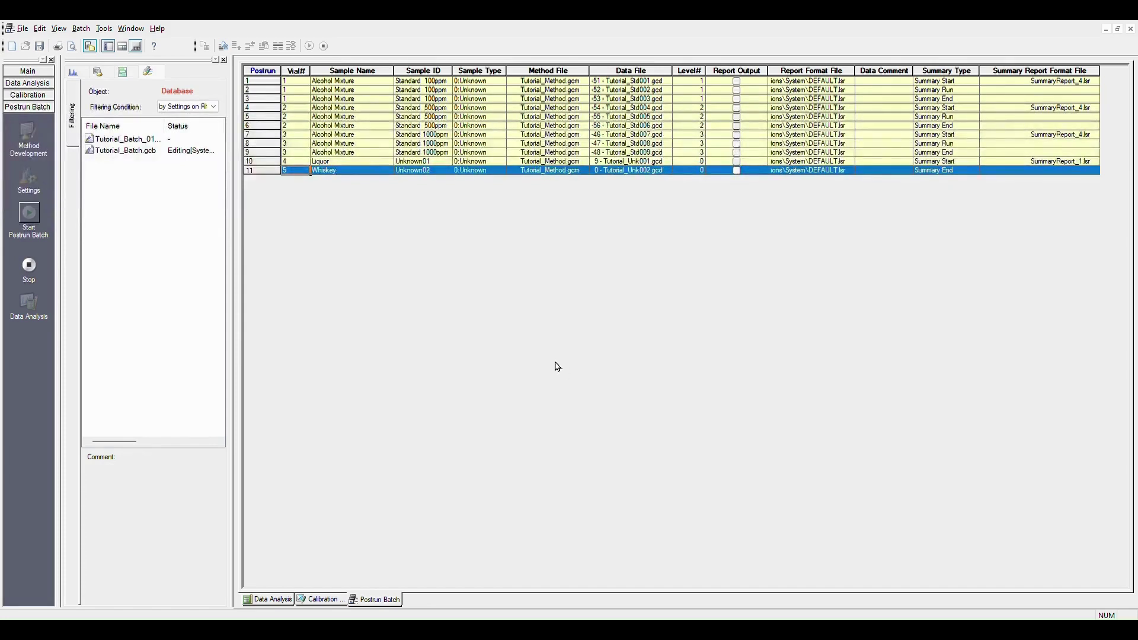
# Open the reprocessed data files Tutorial_Std001.gcd, Tutorial_Std002.gcd and Tutorial_Std006.gcd one after another to check their peak integration results
pyautogui.click(126, 149)
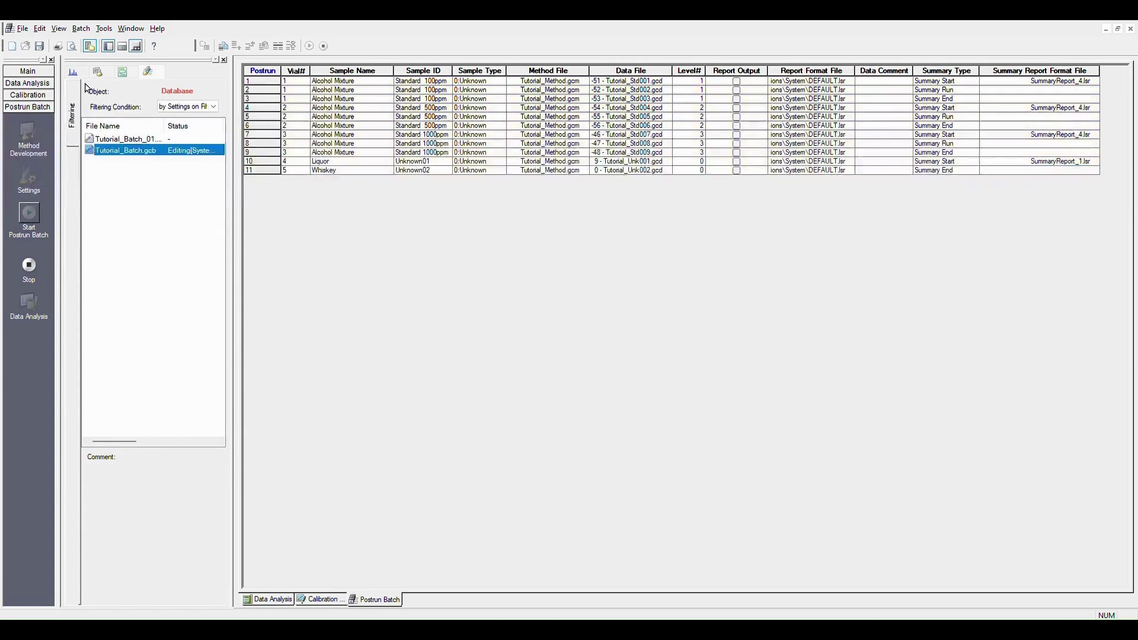
pyautogui.click(74, 73)
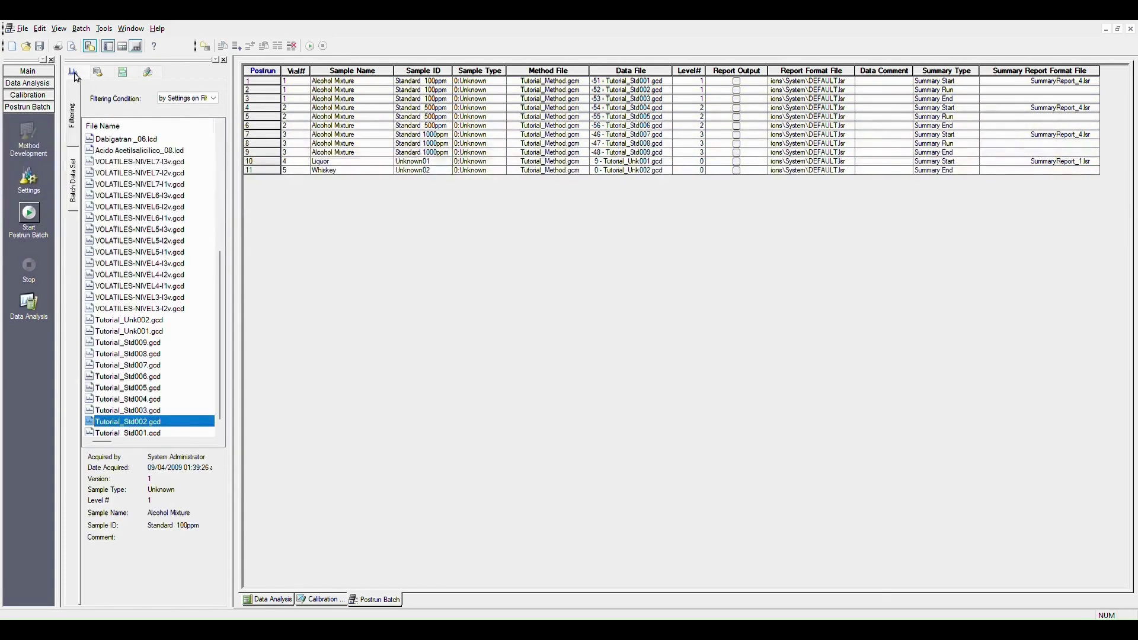
pyautogui.click(149, 413)
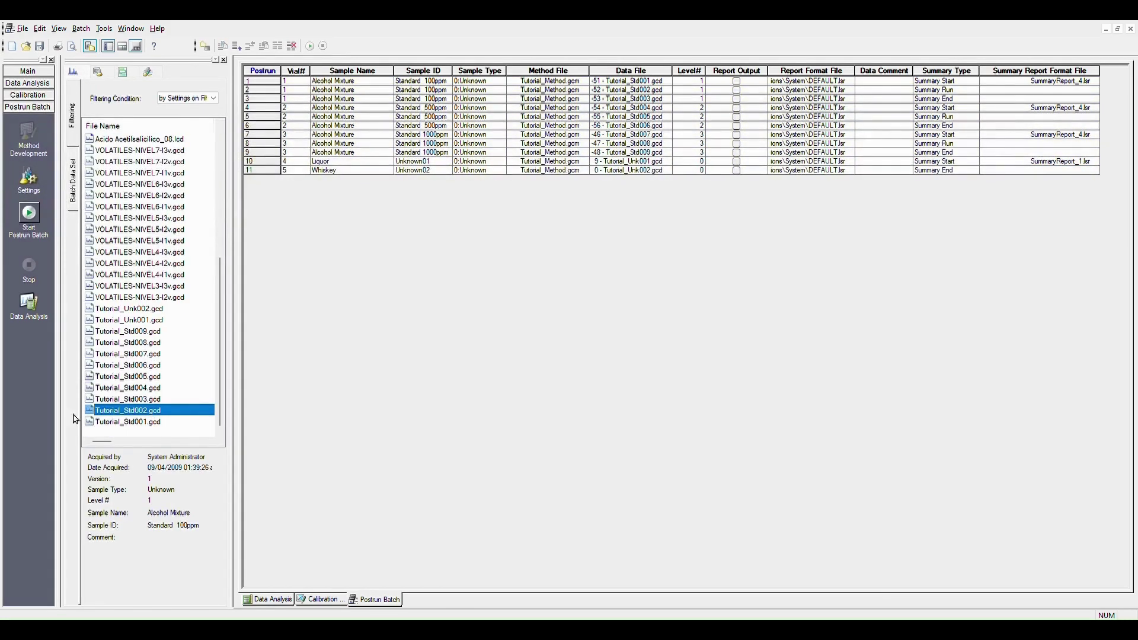
pyautogui.doubleClick(126, 423)
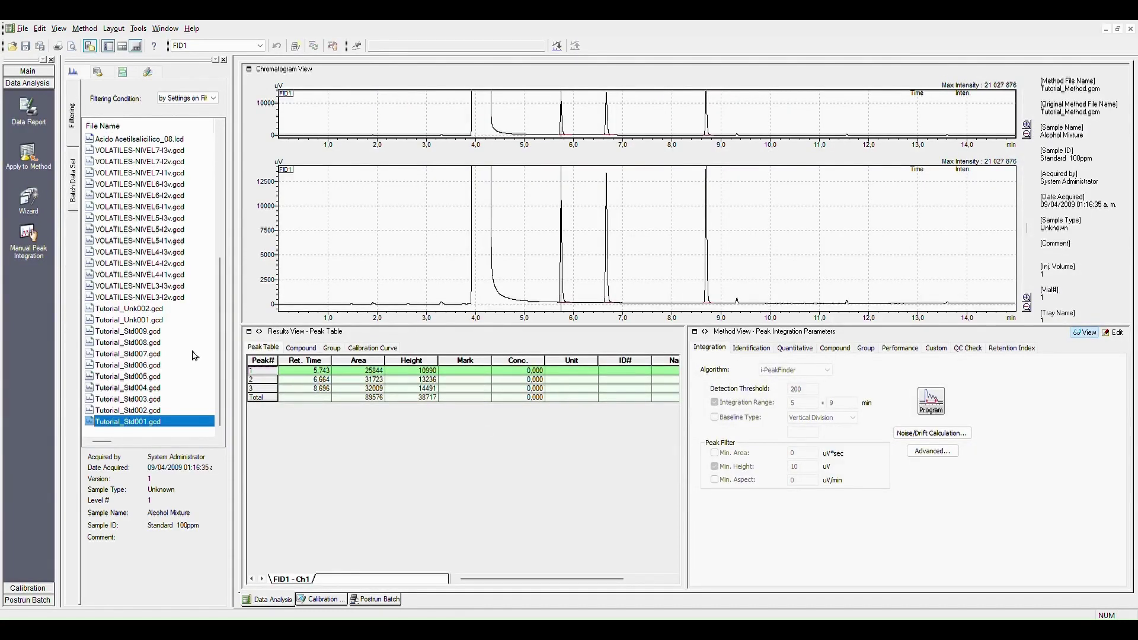
pyautogui.doubleClick(128, 410)
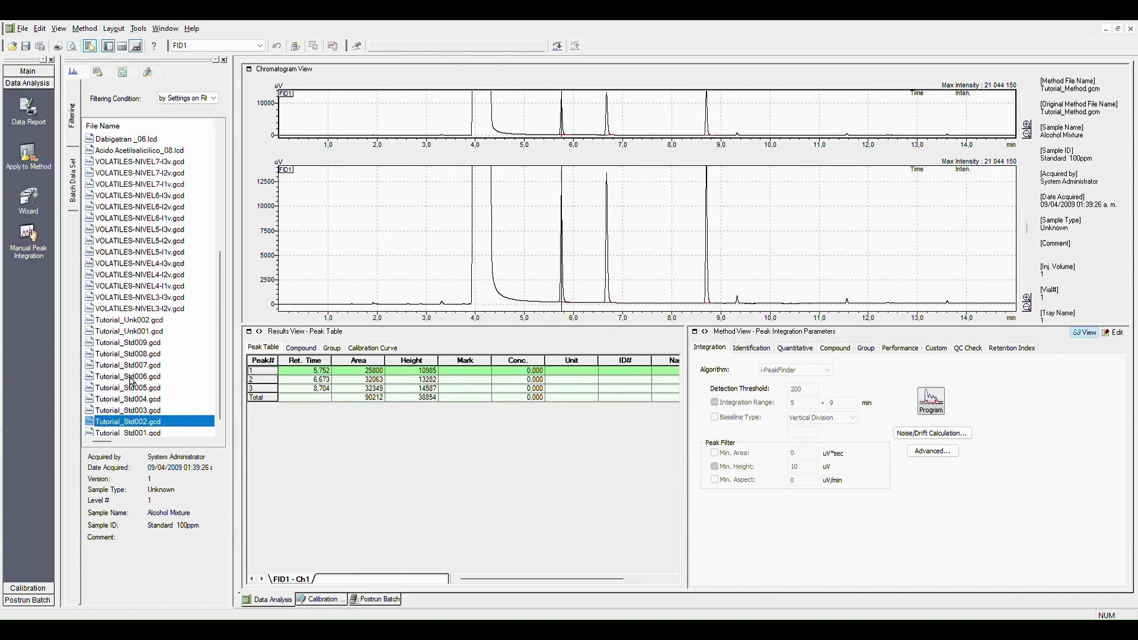
pyautogui.doubleClick(132, 382)
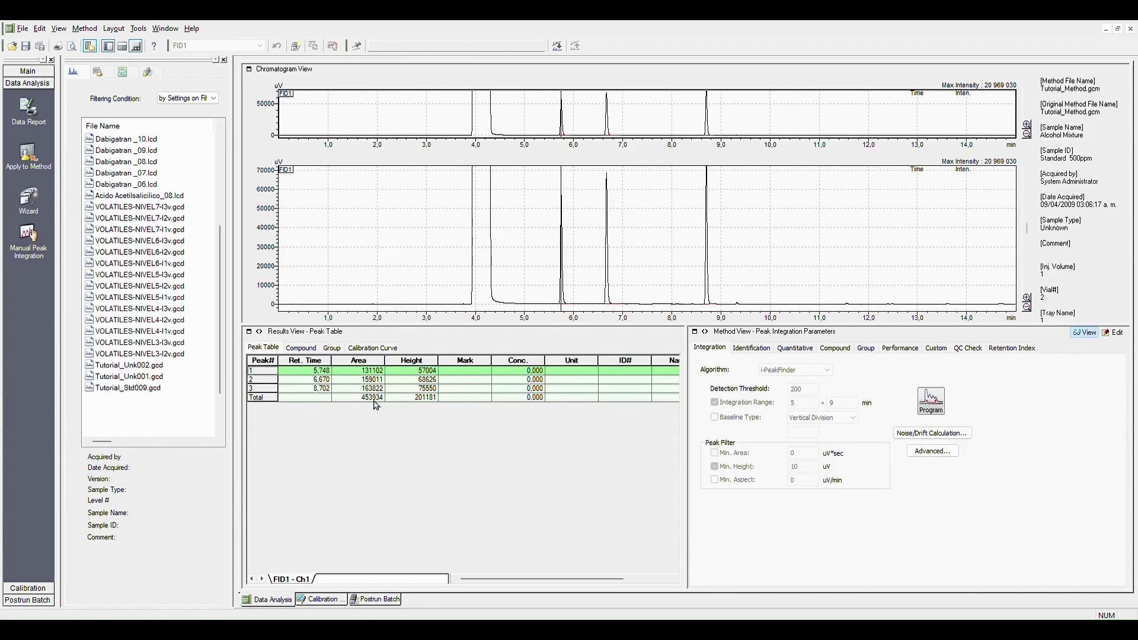